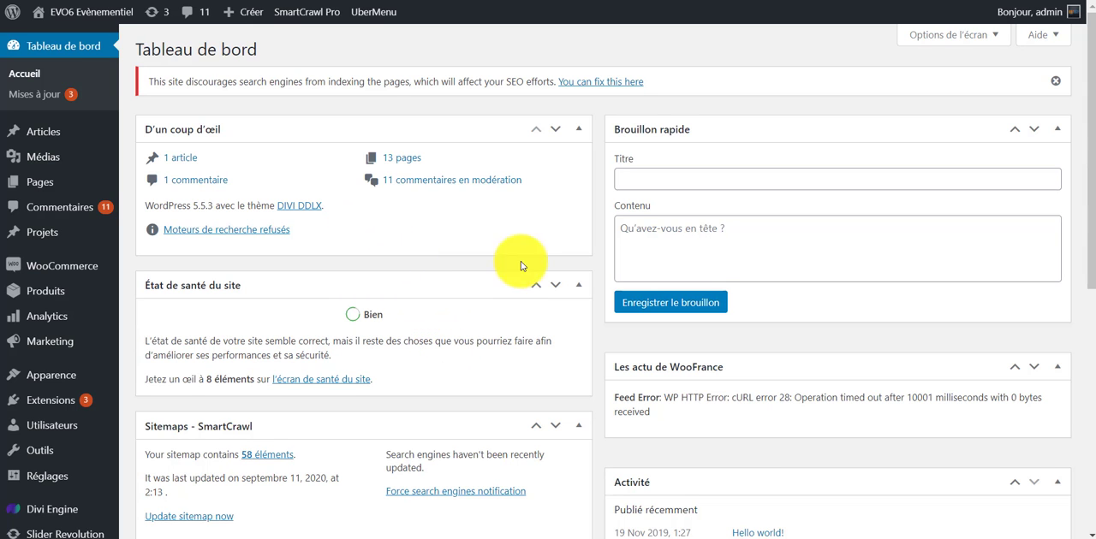
Open the WooCommerce orders list (Commandes).
scroll(521, 261, "down", 5)
scroll(509, 369, "up", 5)
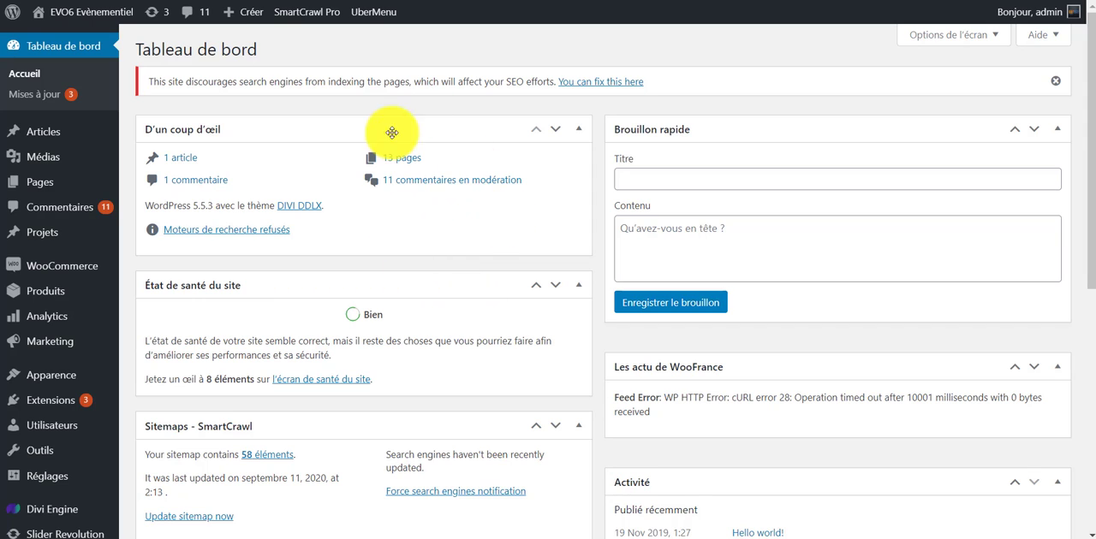
mouse_move(66, 268)
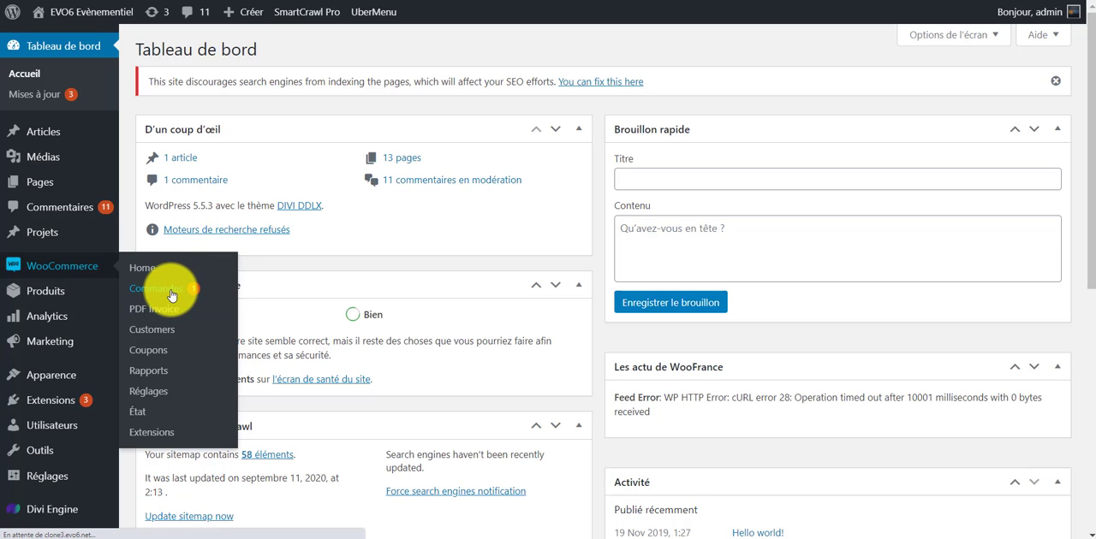
left_click(171, 296)
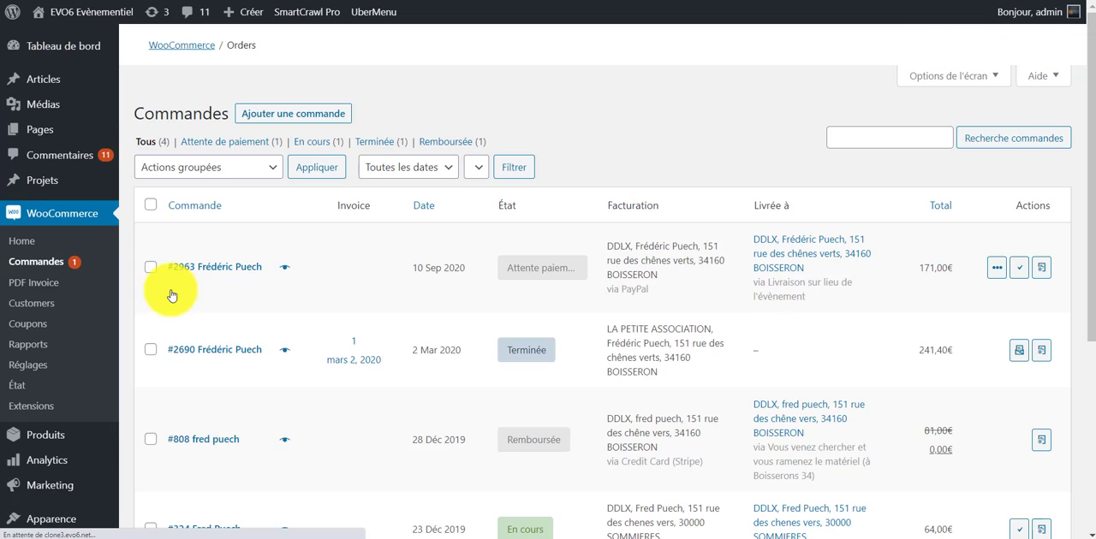
Look through the orders list, examining each order's invoice, date, status, billing, delivery and total.
scroll(292, 236, "down", 2)
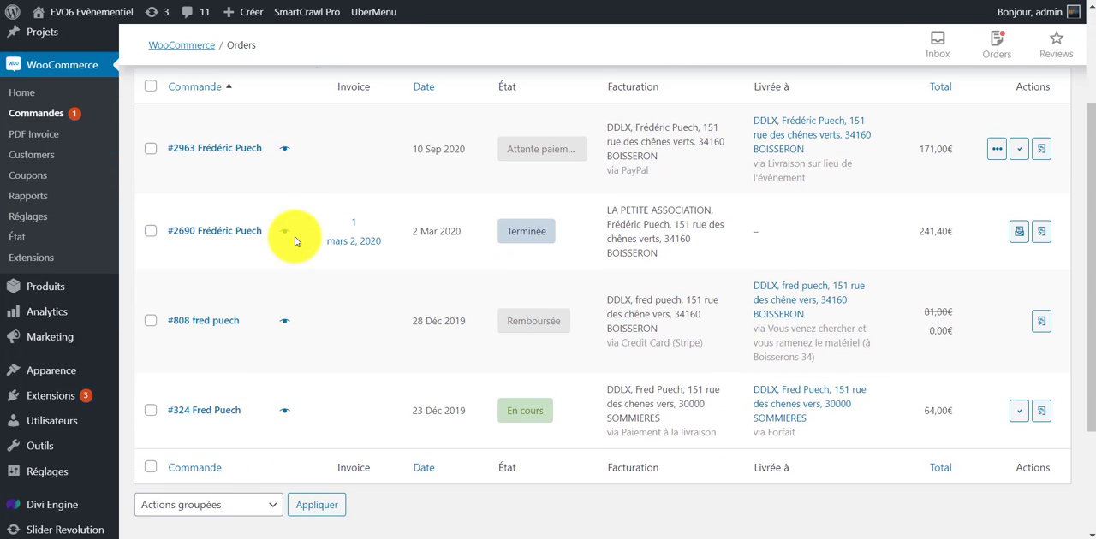
scroll(482, 472, "down", 2)
scroll(908, 368, "up", 3)
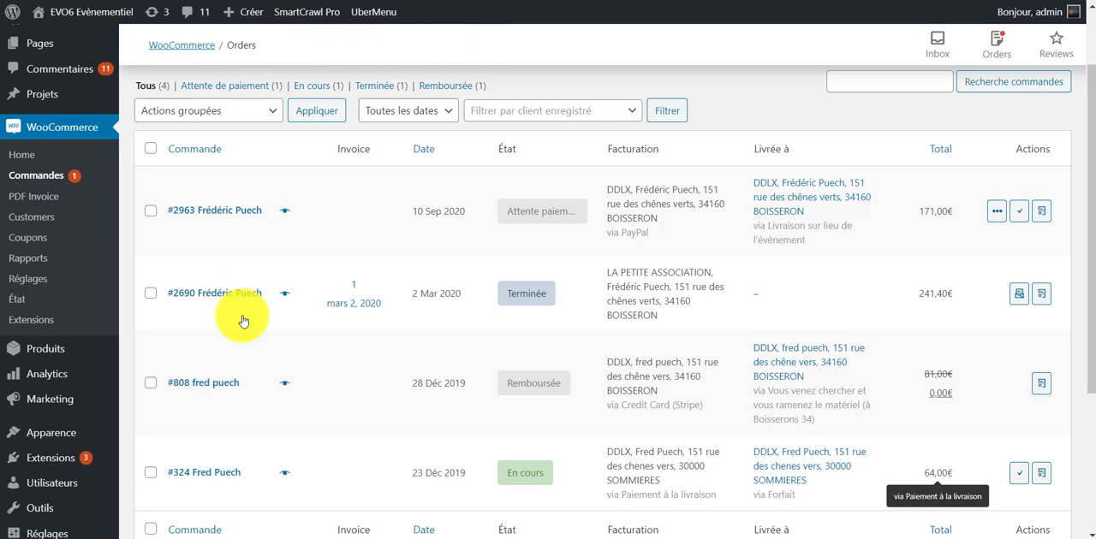
scroll(237, 354, "down", 2)
scroll(262, 371, "up", 1)
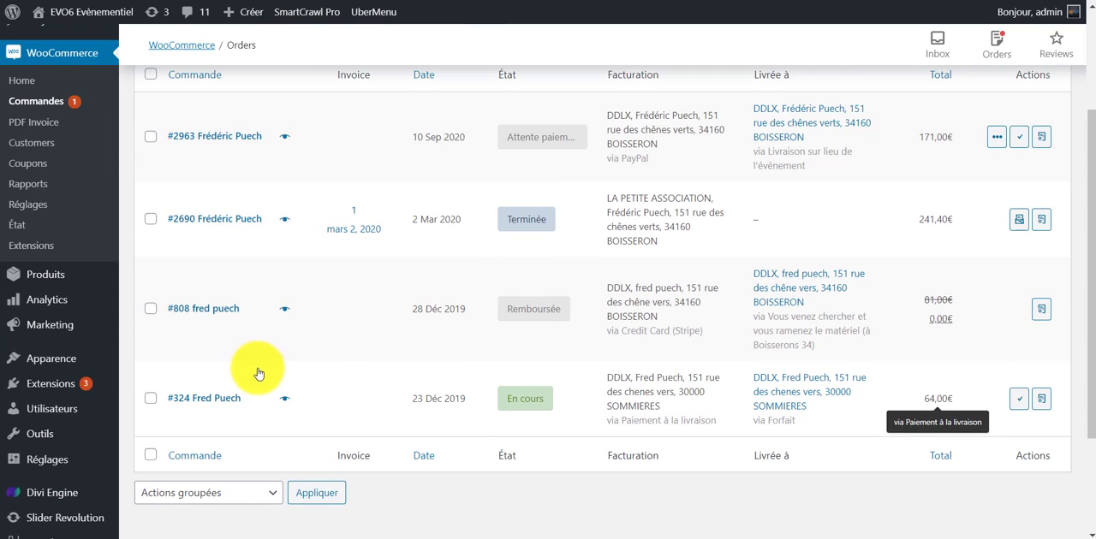
scroll(268, 412, "up", 1)
scroll(325, 359, "down", 1)
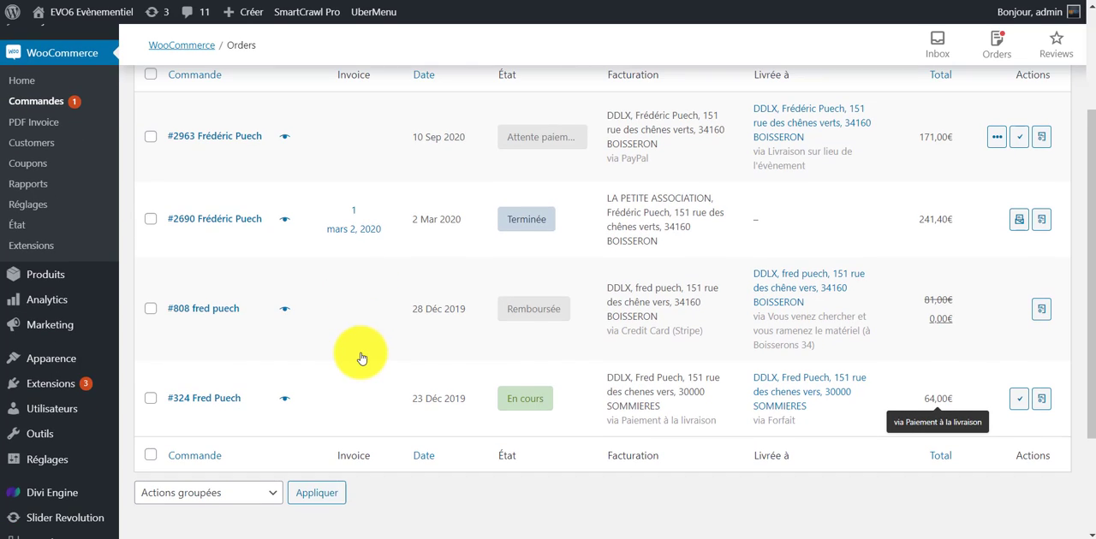
scroll(359, 358, "up", 1)
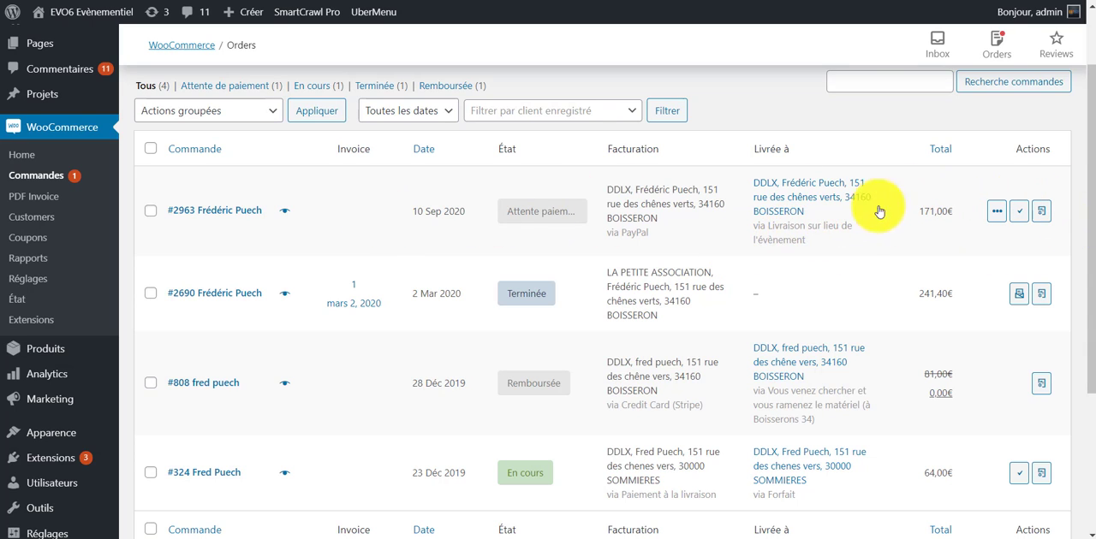
Hide the Total column of the orders list through the screen options, and show it again.
scroll(1010, 146, "up", 1)
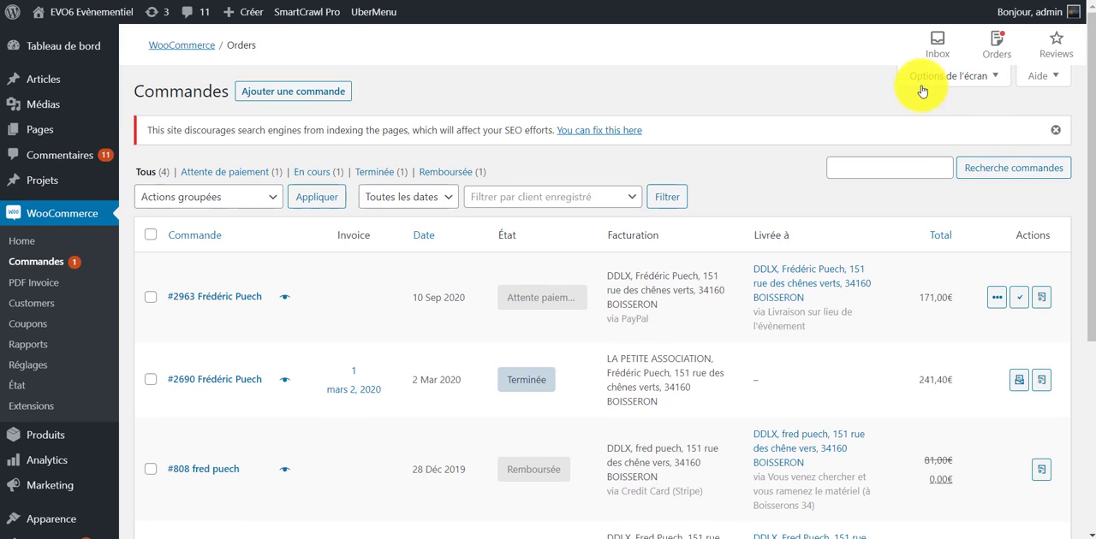
left_click(994, 80)
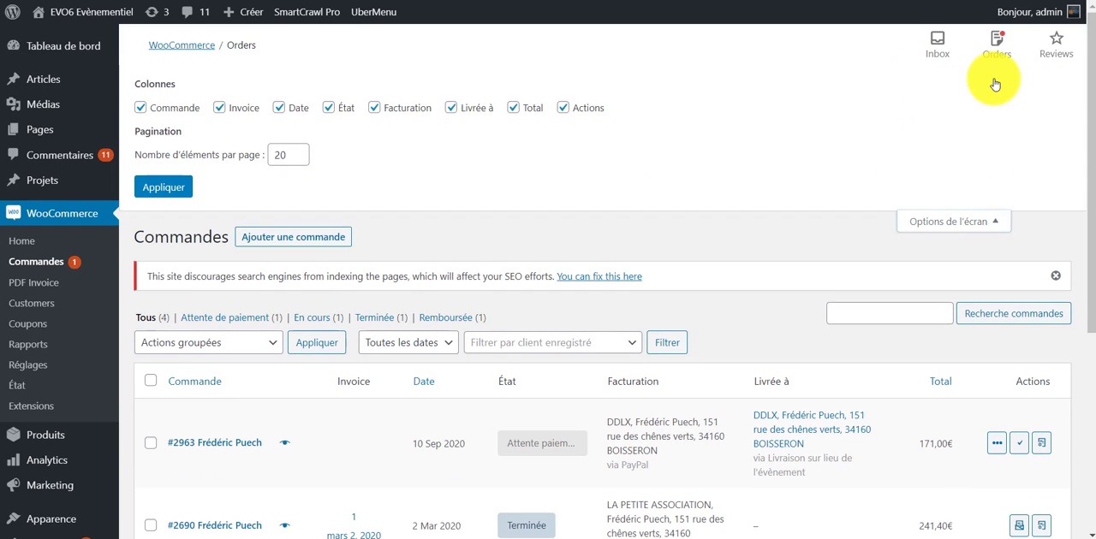
left_click(514, 109)
scroll(763, 457, "down", 3)
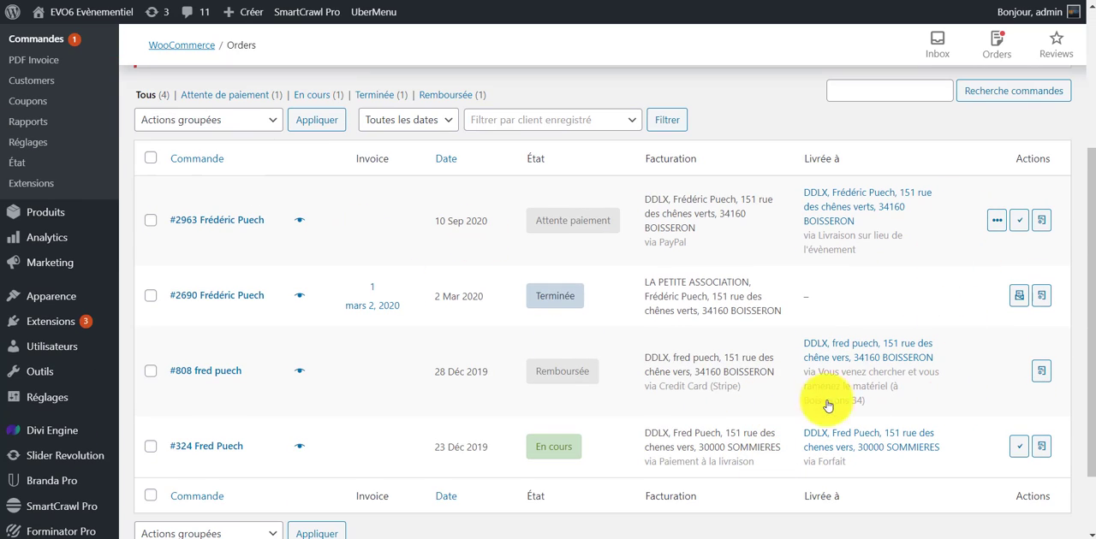
scroll(827, 405, "up", 3)
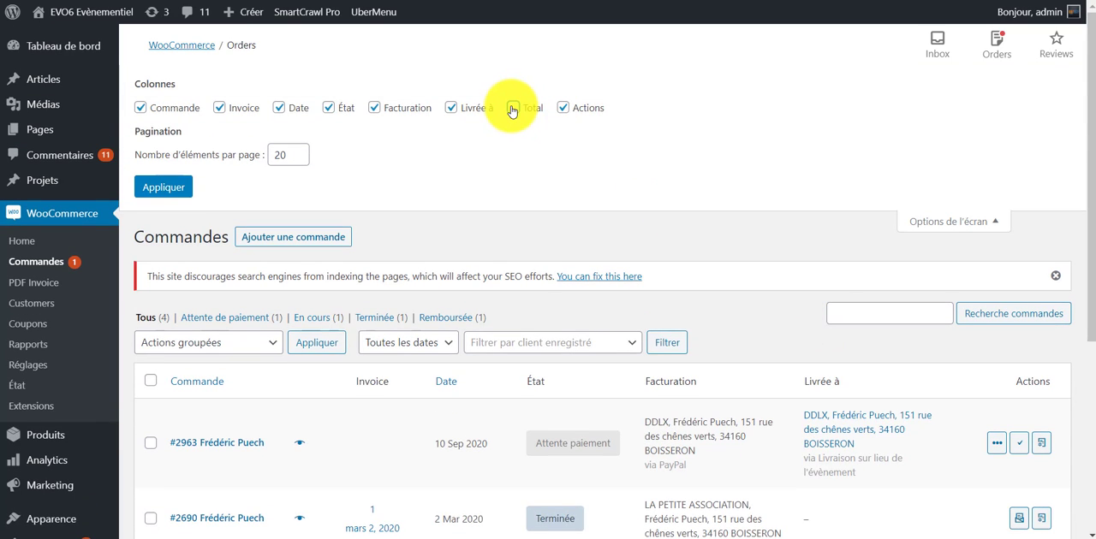
left_click(512, 110)
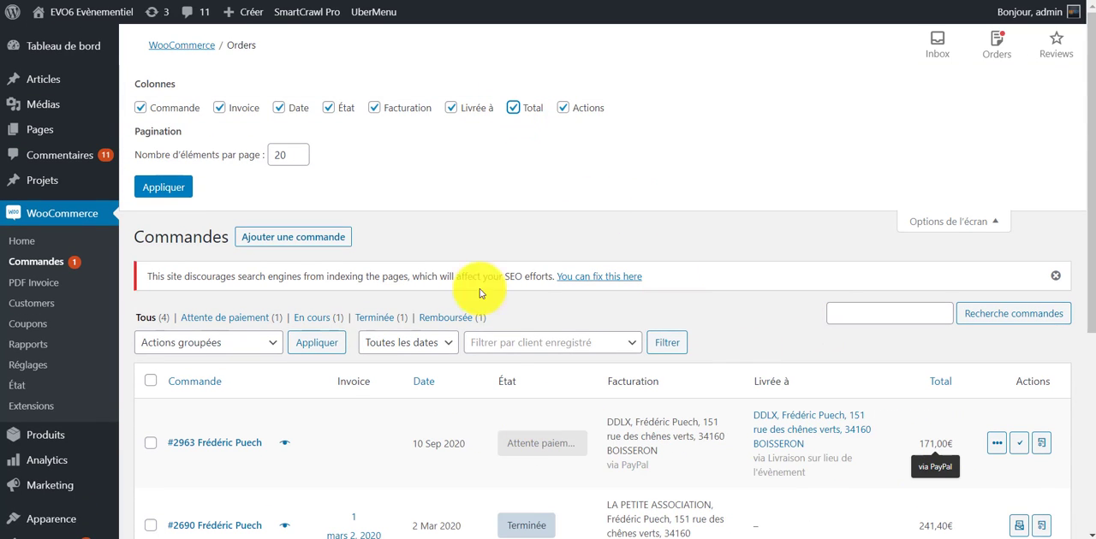
Toggle the État column of the orders list off and back on, and close the screen options.
left_click(330, 108)
left_click(333, 108)
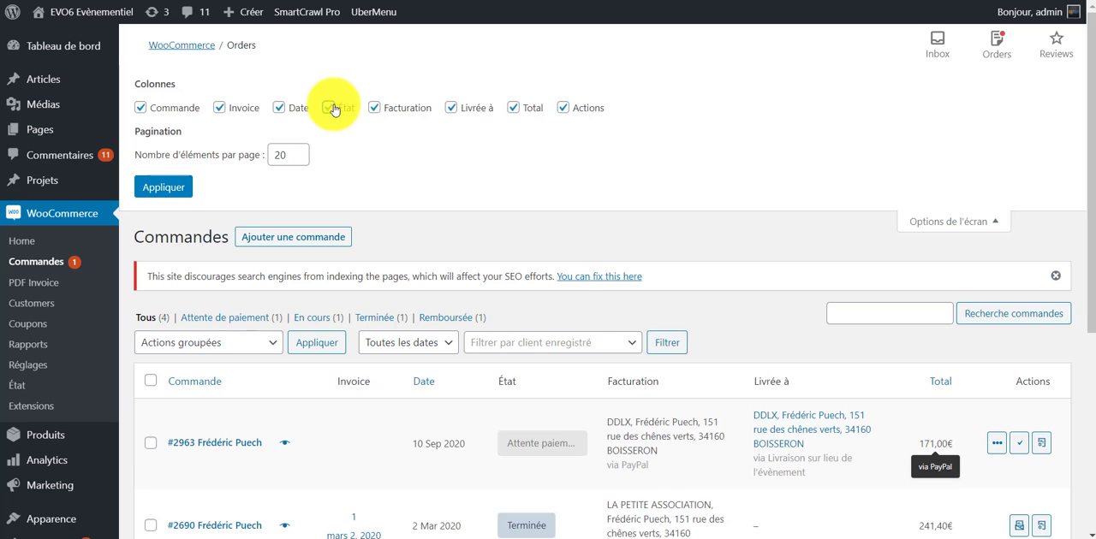
left_click(334, 109)
left_click(334, 109)
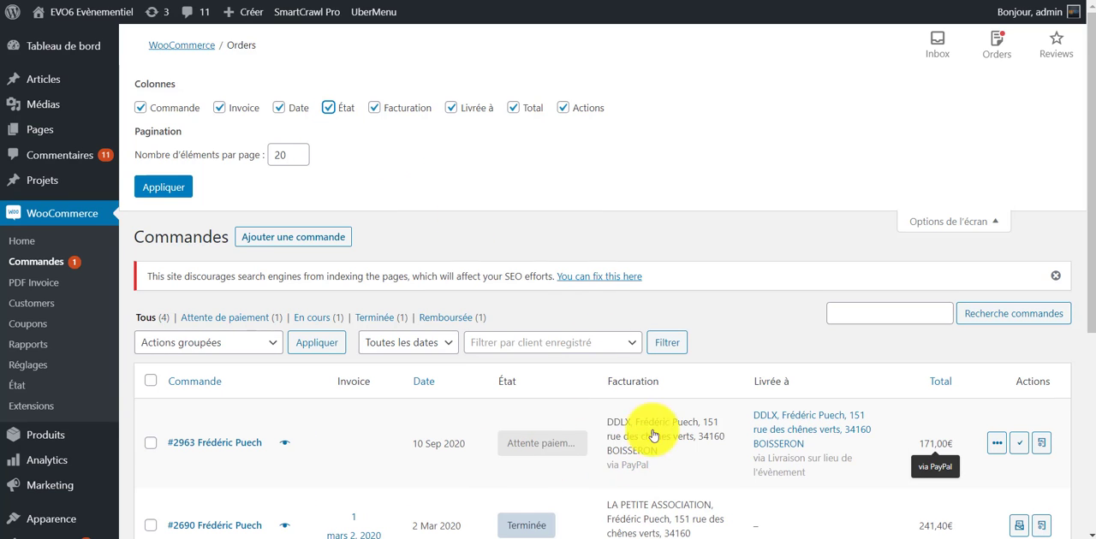
scroll(685, 385, "down", 1)
scroll(981, 152, "up", 1)
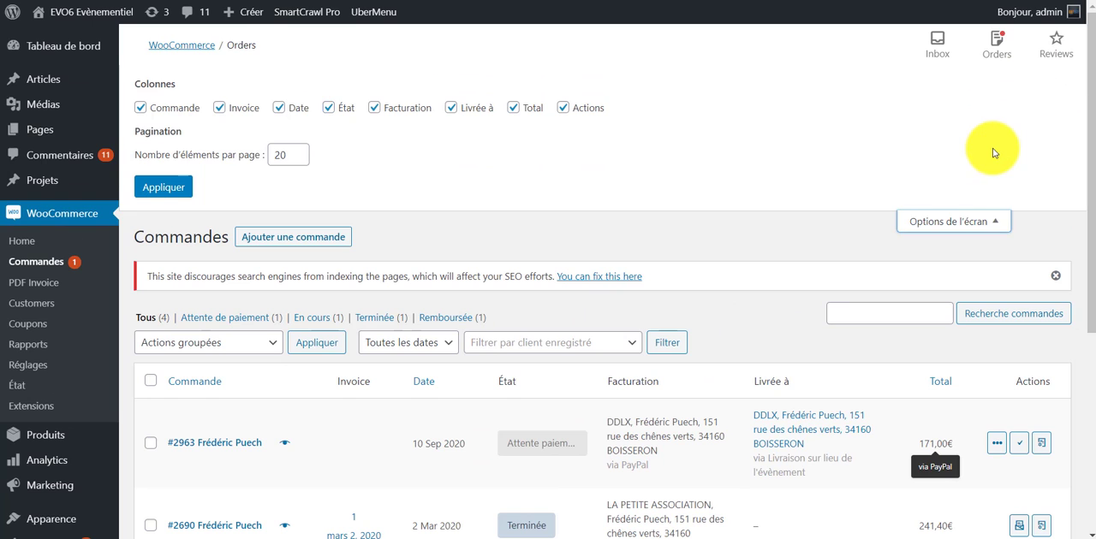
left_click(993, 224)
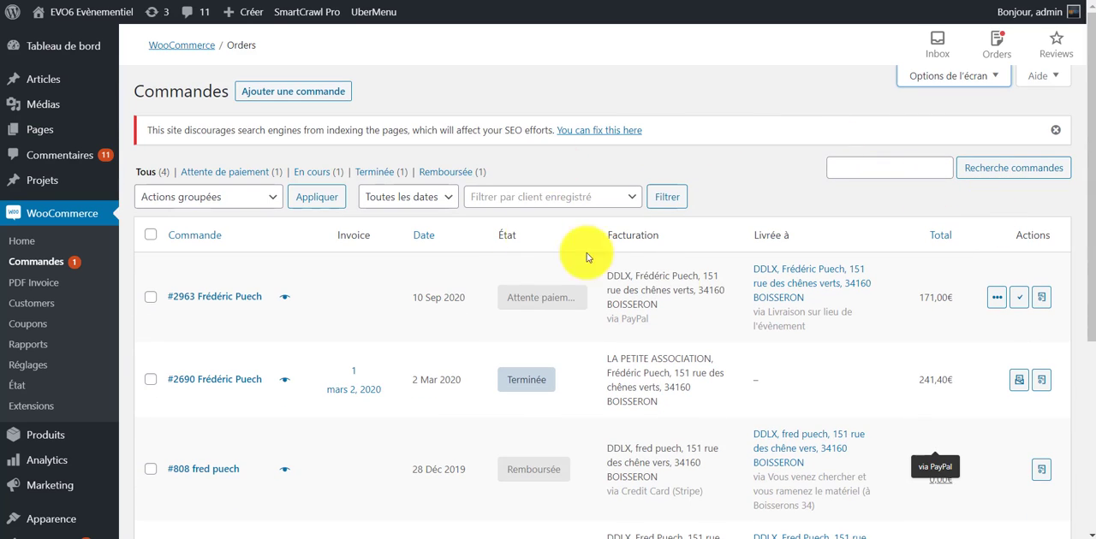
Check the status and delivery details in the orders list, and open the order dated 10 Sep 2020 for editing.
scroll(646, 299, "down", 2)
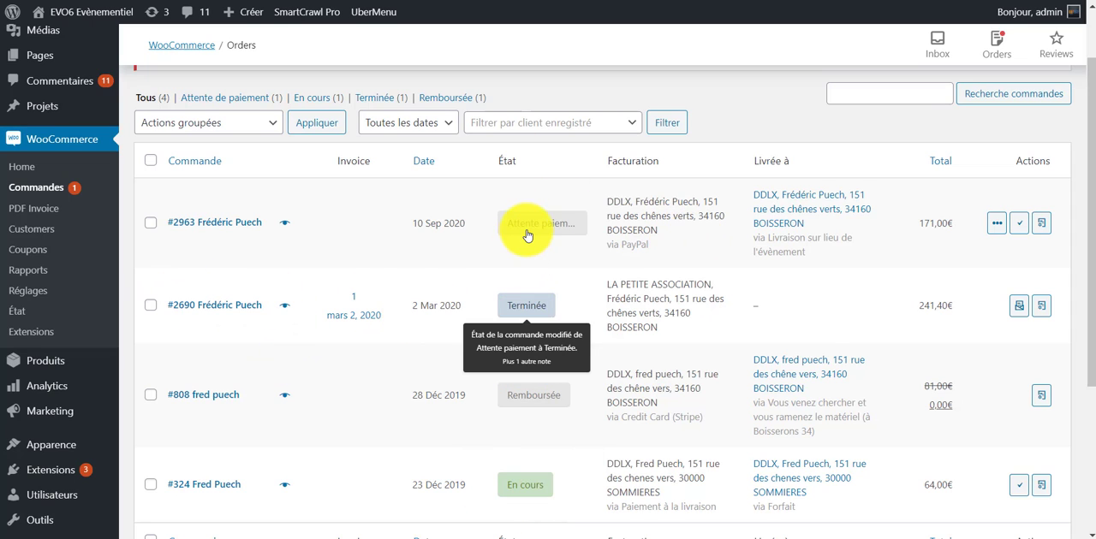
scroll(759, 456, "up", 2)
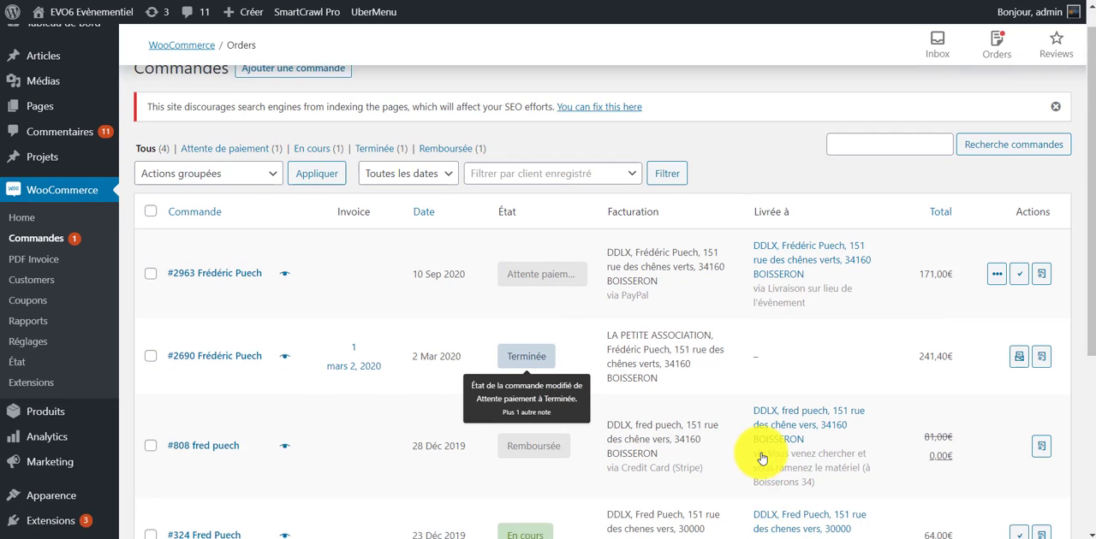
scroll(846, 390, "down", 2)
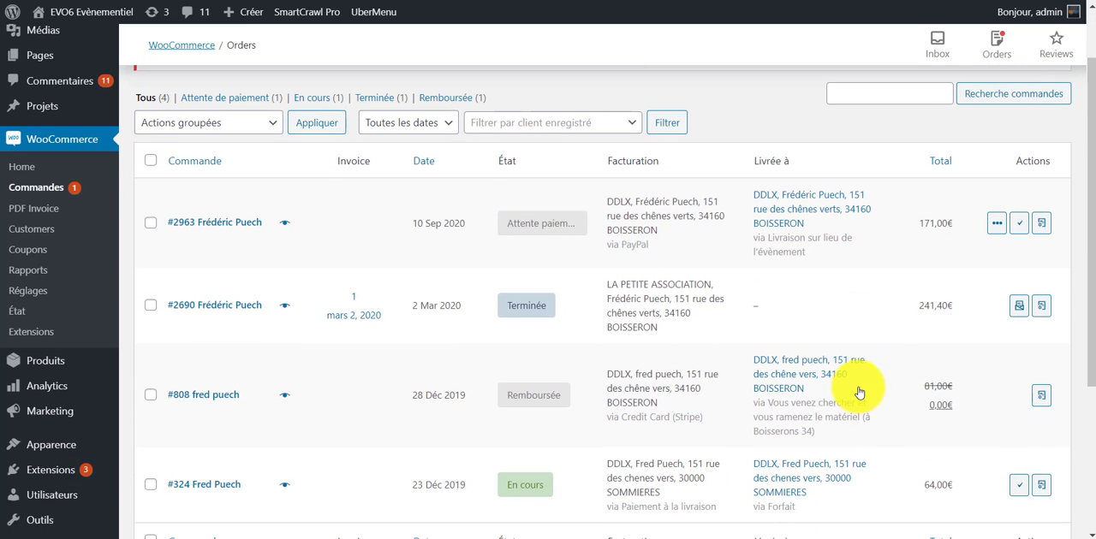
scroll(886, 370, "up", 2)
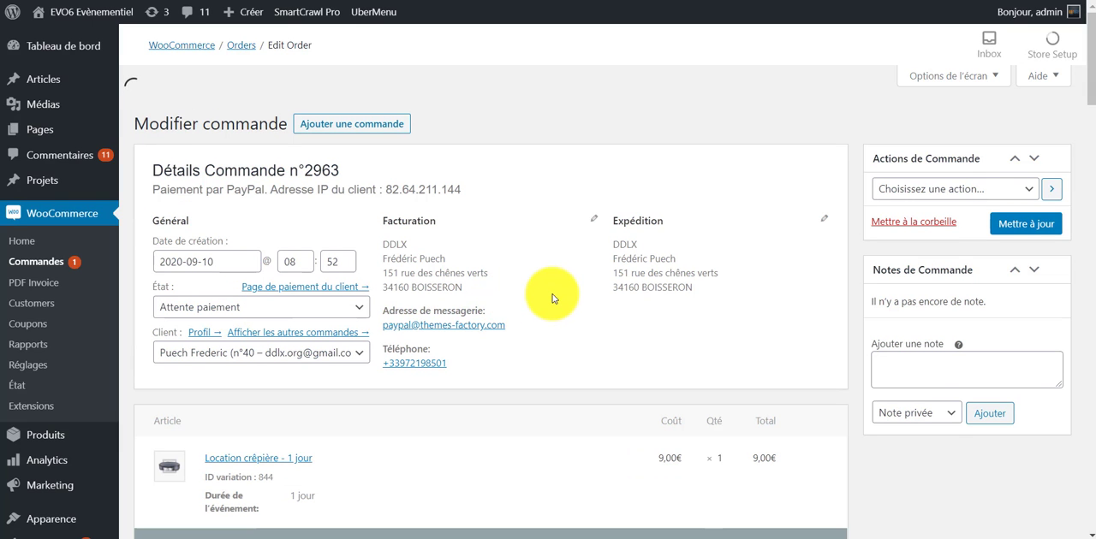
Examine the order's payment line, general details, billing and shipping information, and first article.
scroll(551, 276, "down", 1)
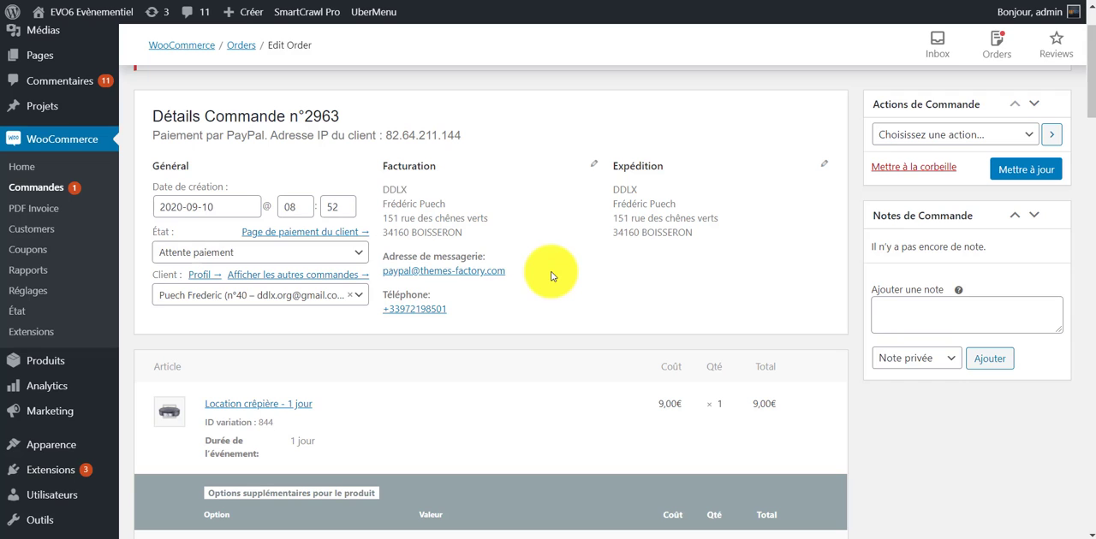
scroll(555, 257, "up", 1)
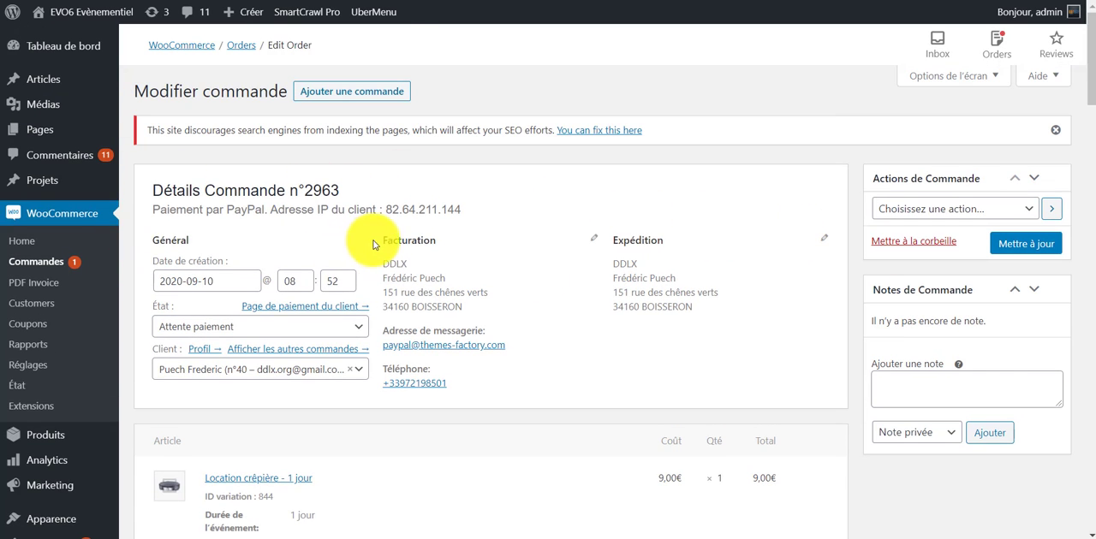
left_click_drag(373, 245, 712, 254)
left_click(618, 368)
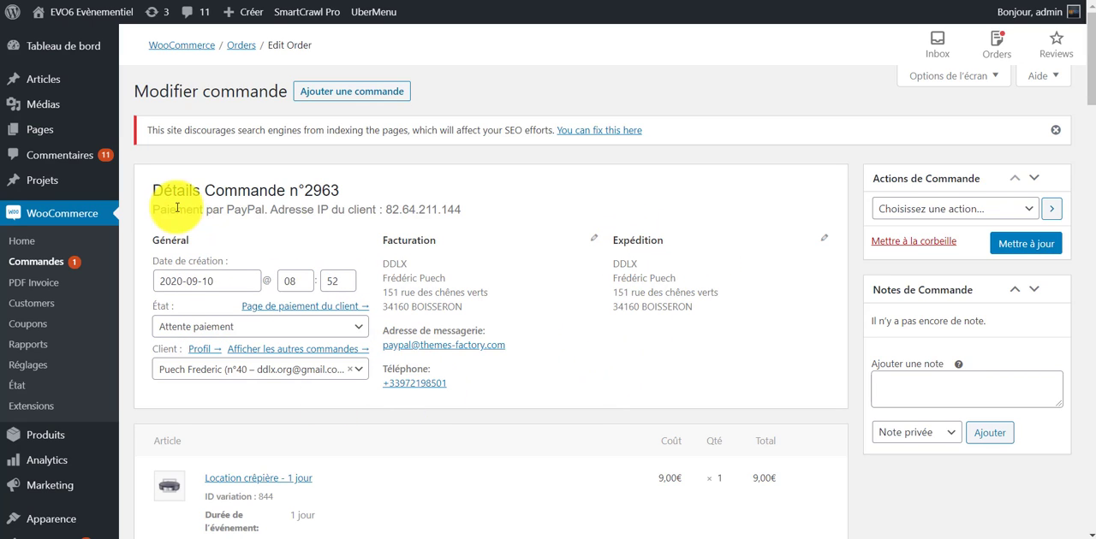
left_click_drag(176, 210, 518, 221)
left_click(592, 350)
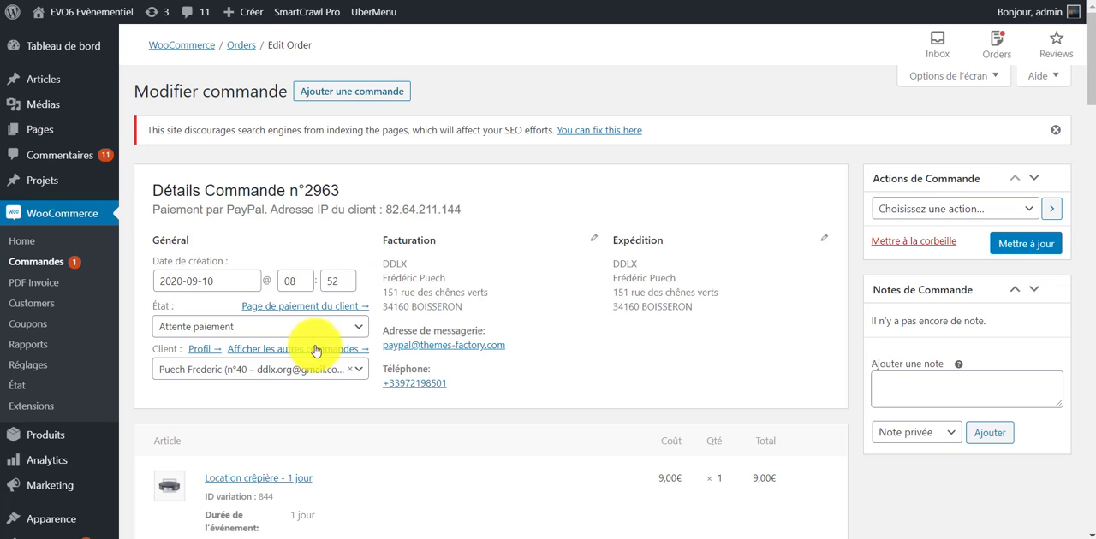
scroll(501, 347, "down", 1)
scroll(493, 369, "down", 1)
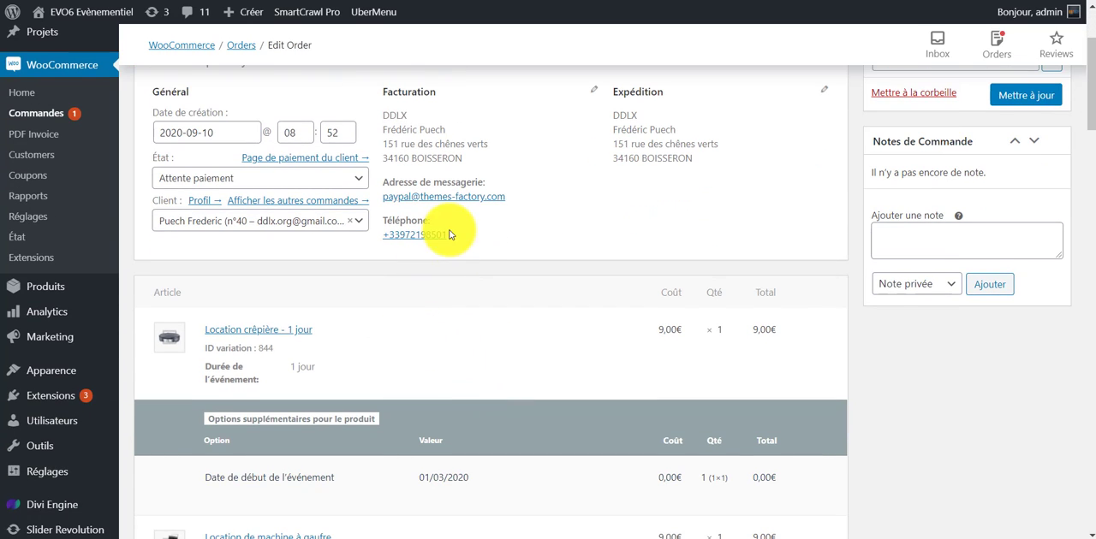
scroll(475, 376, "up", 1)
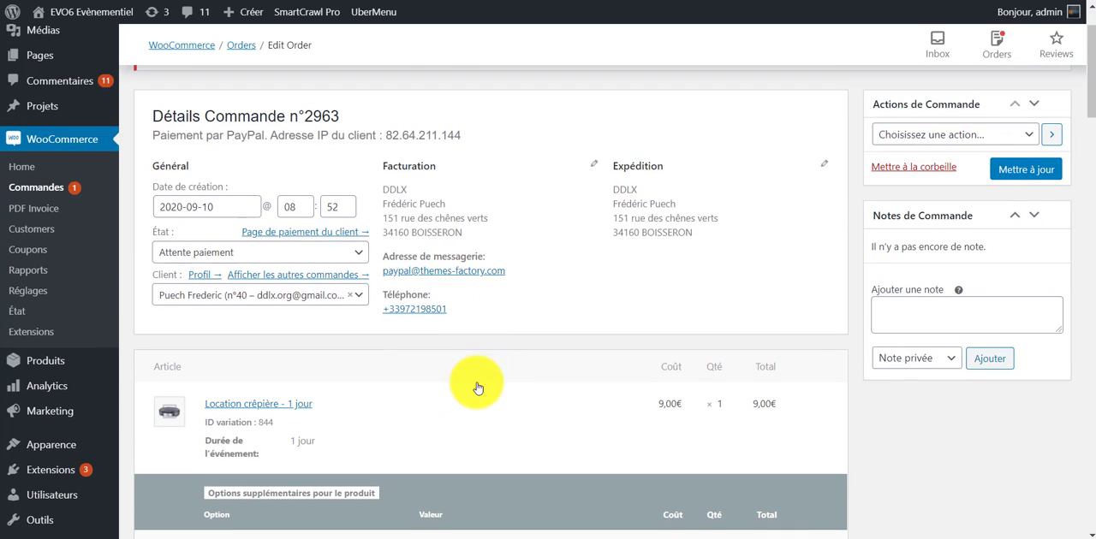
Set the order's status to En cours, update the order, and dismiss the mail notification.
left_click(359, 262)
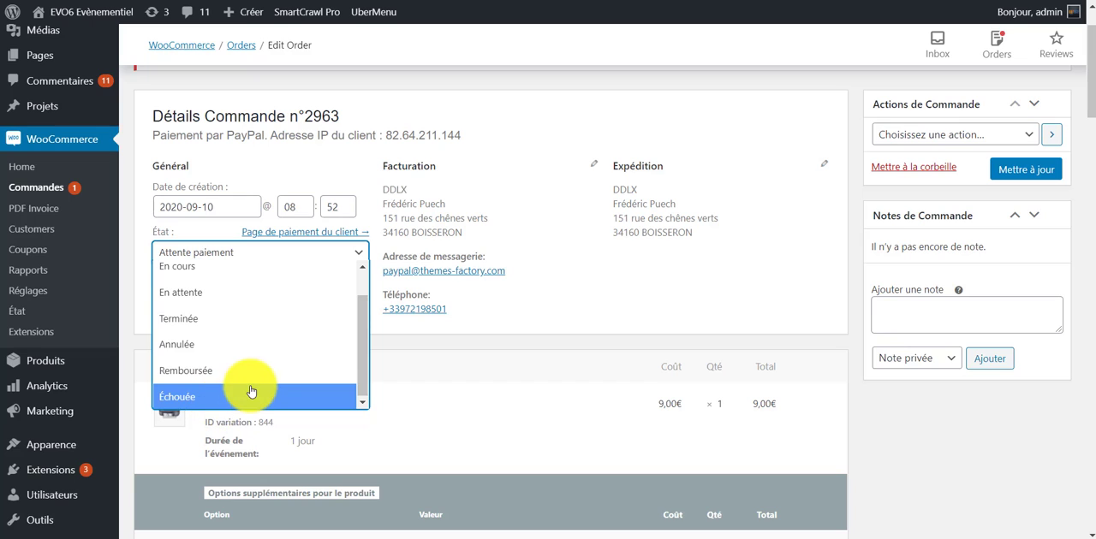
scroll(252, 385, "up", 2)
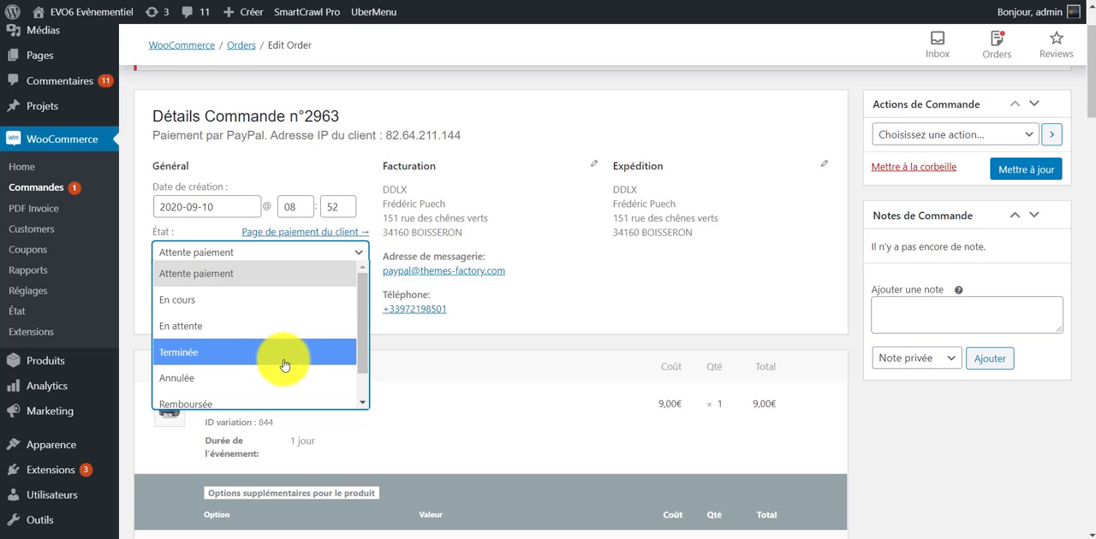
left_click(257, 300)
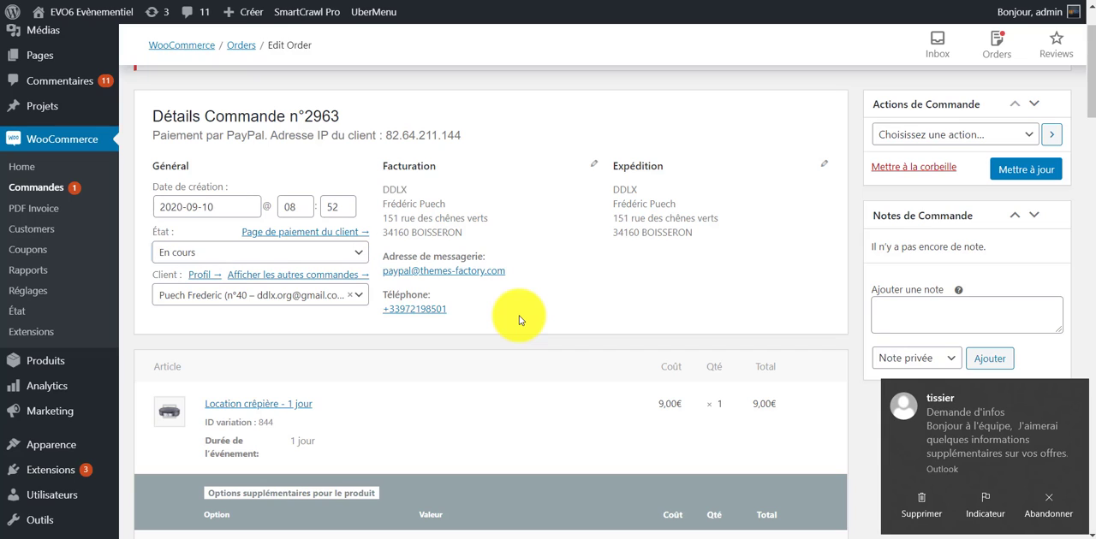
left_click(1031, 175)
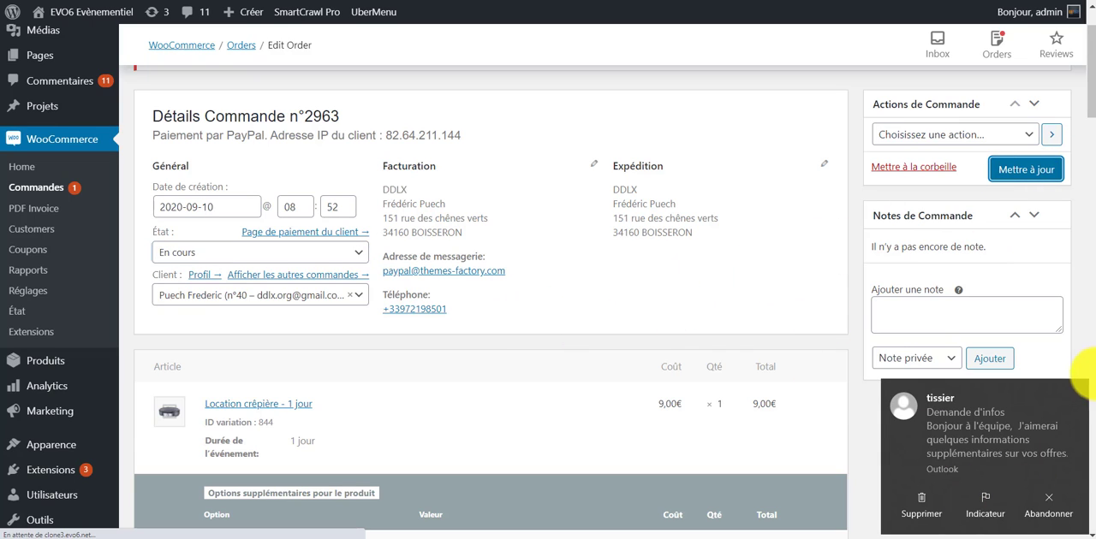
left_click(1078, 390)
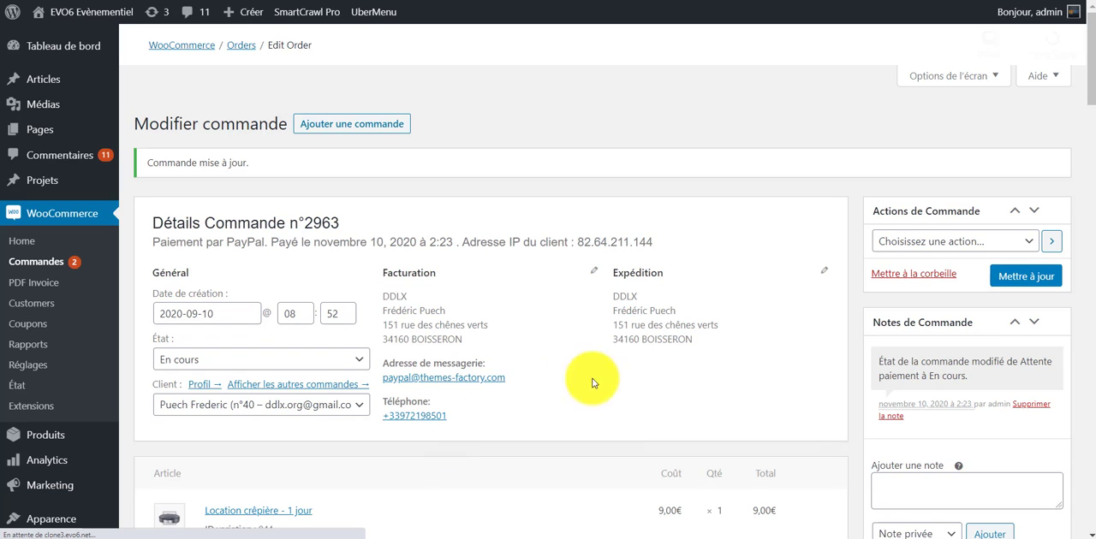
Examine the ordered articles one by one, including their event duration, start date, quantity and cost.
scroll(531, 308, "down", 5)
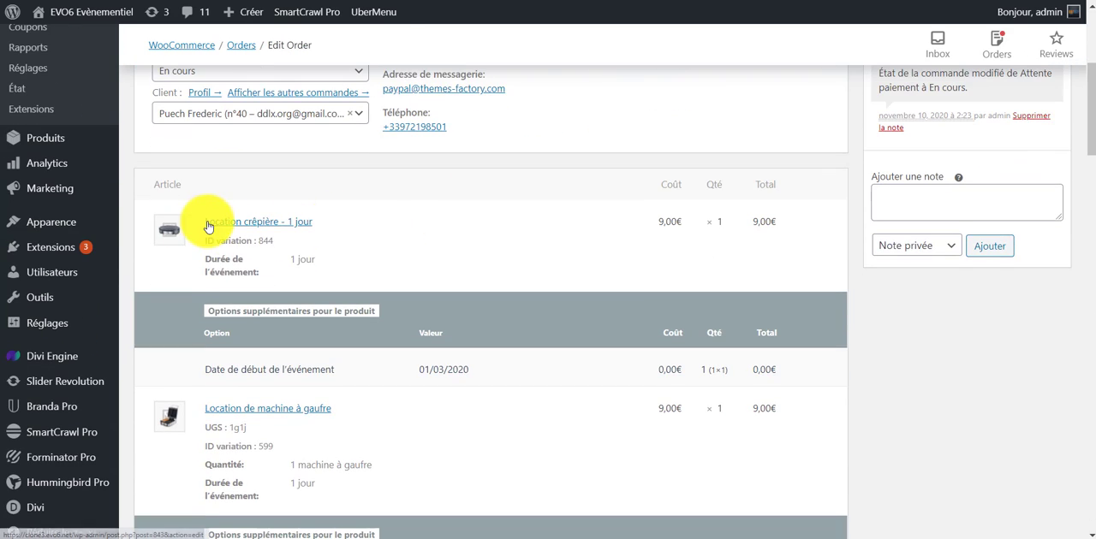
left_click_drag(202, 226, 334, 215)
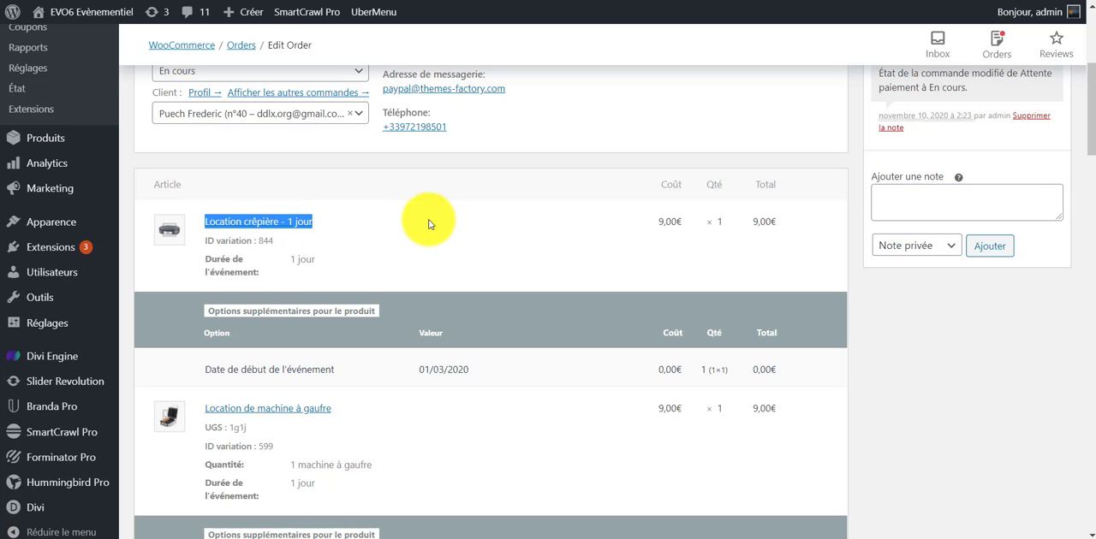
left_click(509, 235)
scroll(467, 209, "down", 4)
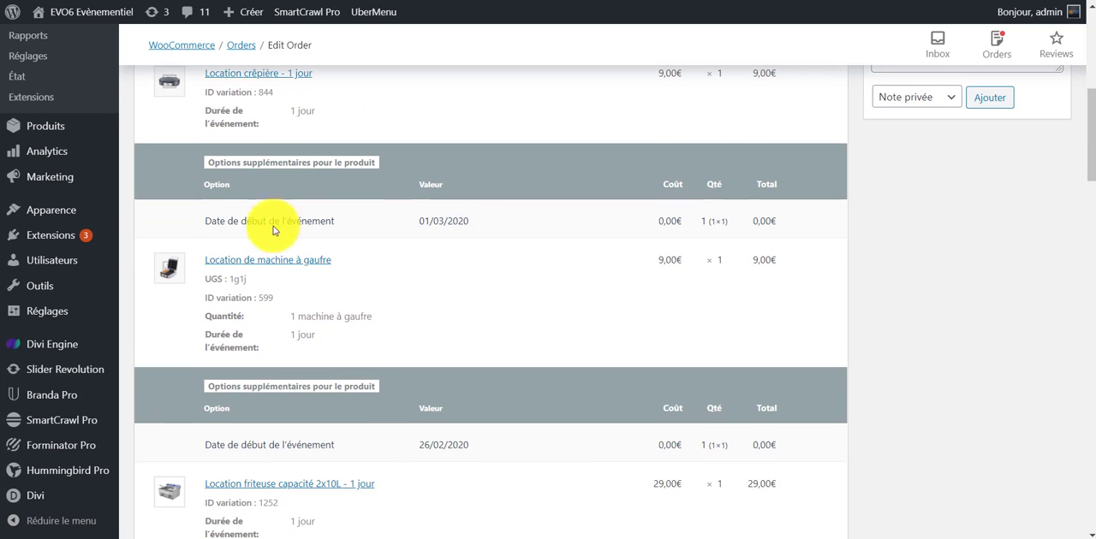
scroll(379, 240, "down", 5)
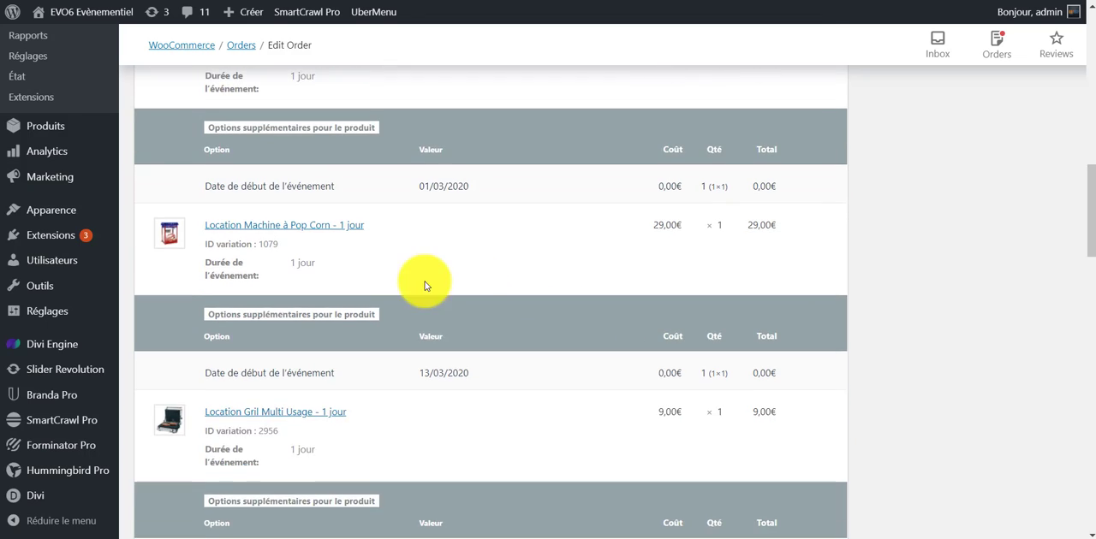
scroll(423, 286, "up", 5)
scroll(218, 242, "up", 4)
scroll(436, 225, "down", 3)
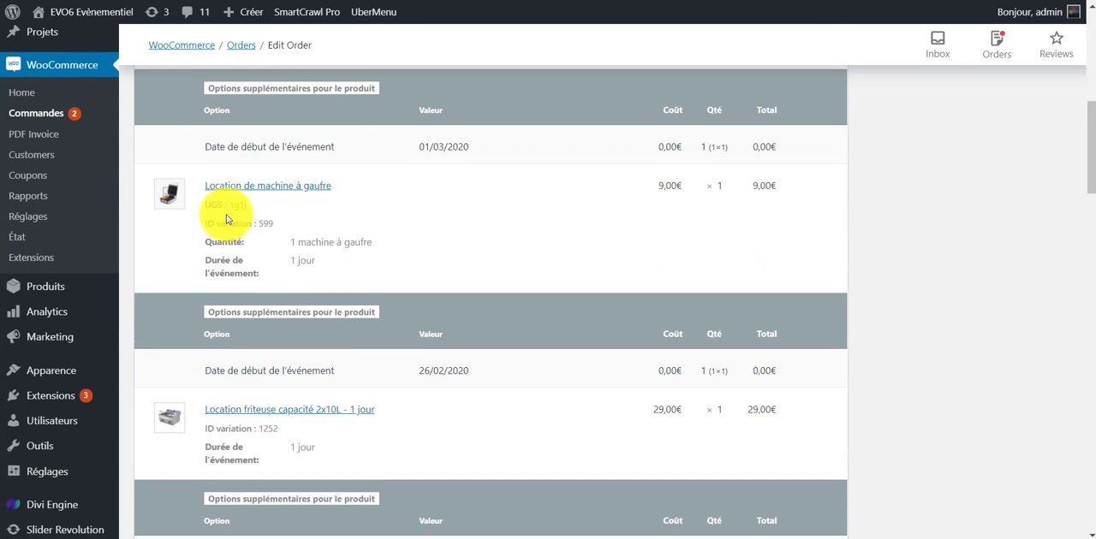
scroll(304, 379, "down", 1)
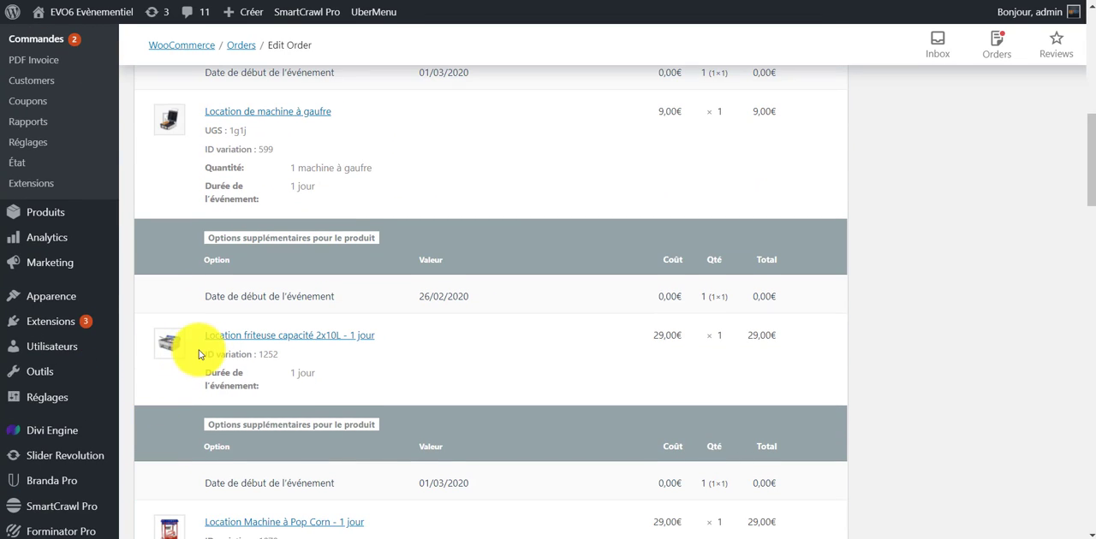
scroll(410, 345, "down", 3)
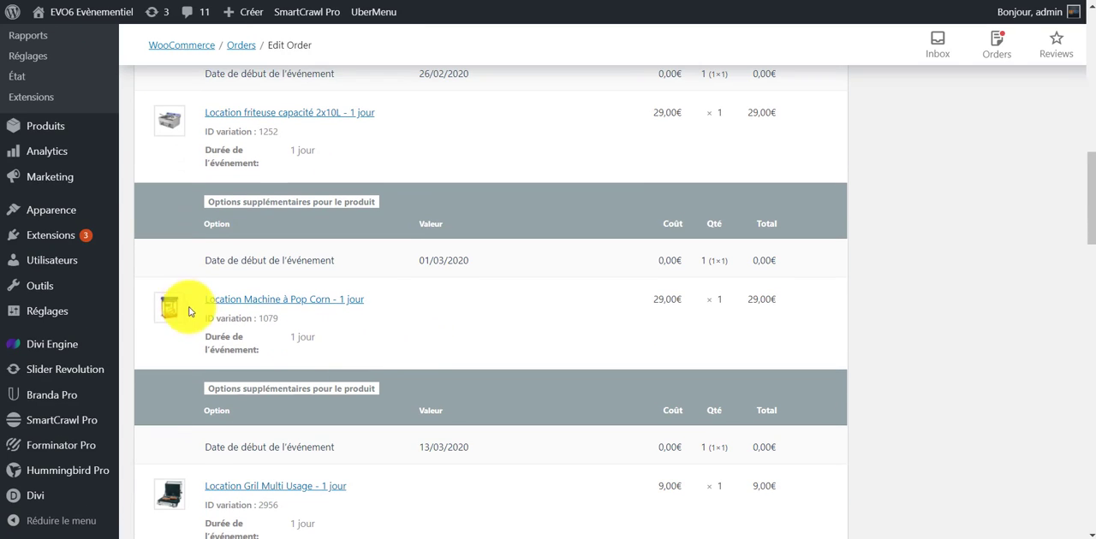
scroll(292, 355, "down", 10)
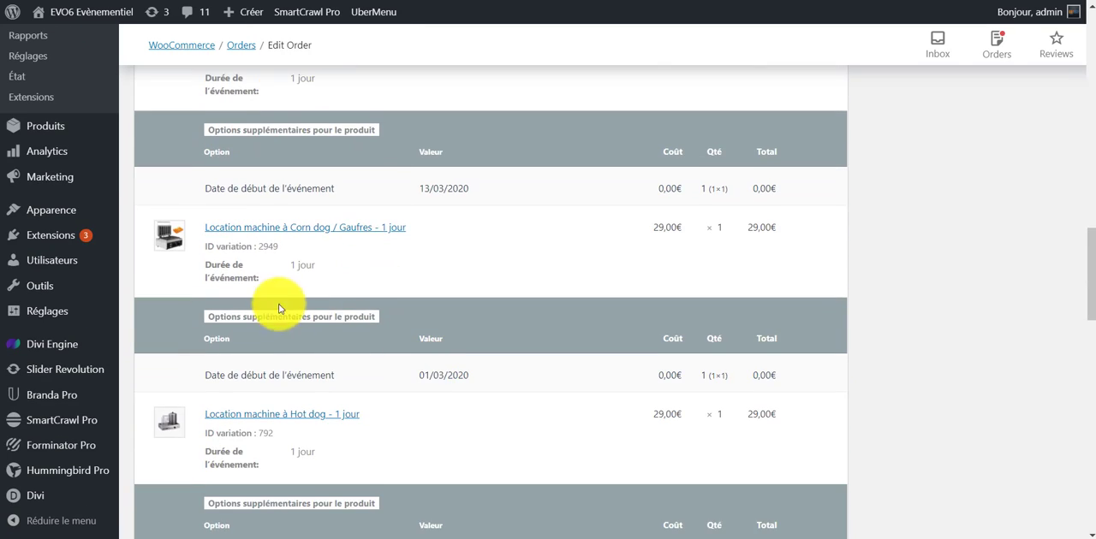
Review the delivery line and order totals, and recheck the article lines up to the order details.
scroll(289, 330, "down", 5)
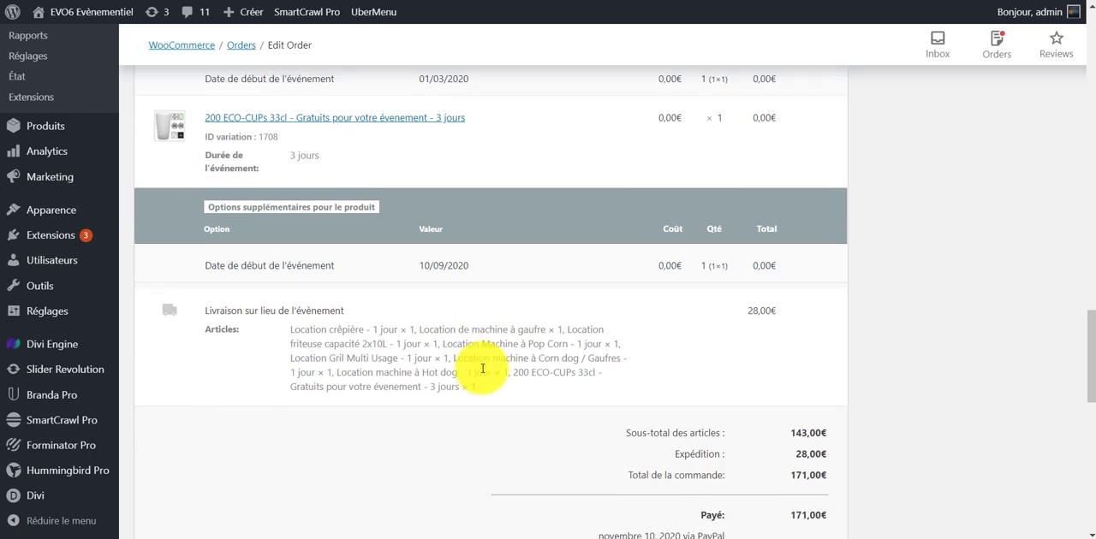
scroll(486, 399, "down", 2)
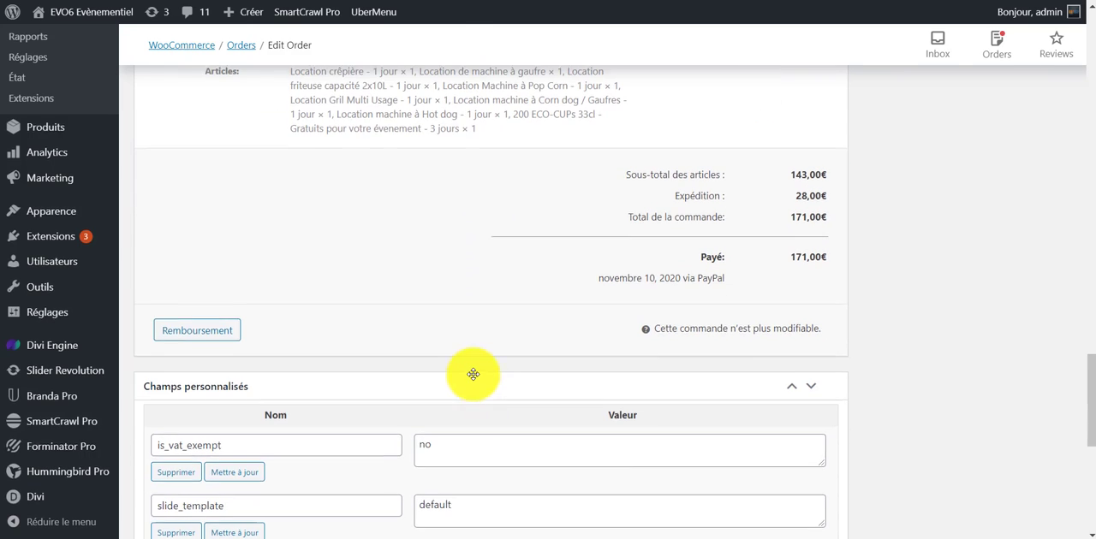
scroll(470, 374, "up", 1)
scroll(470, 373, "up", 4)
scroll(447, 364, "down", 1)
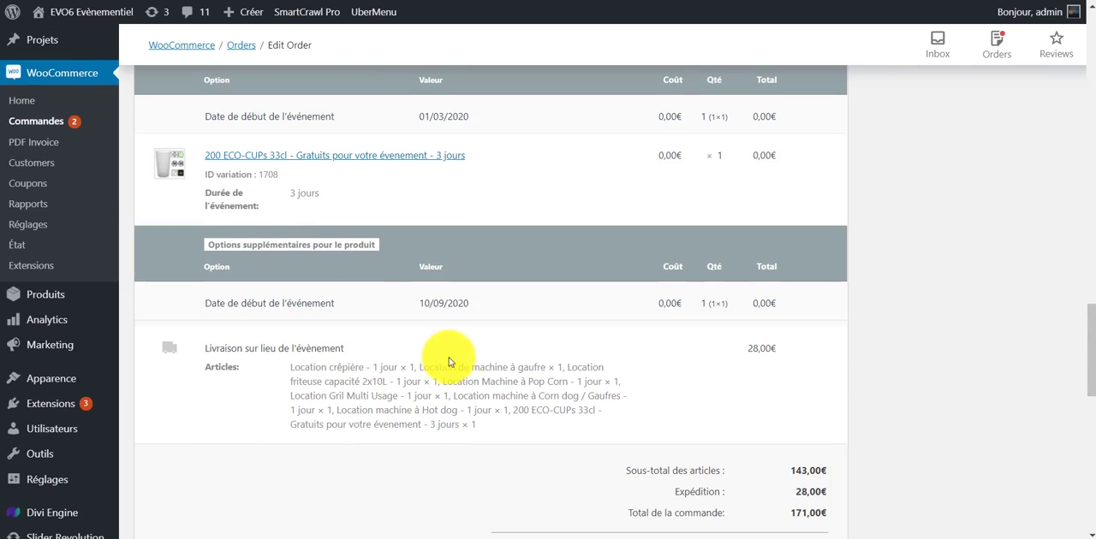
scroll(462, 286, "up", 12)
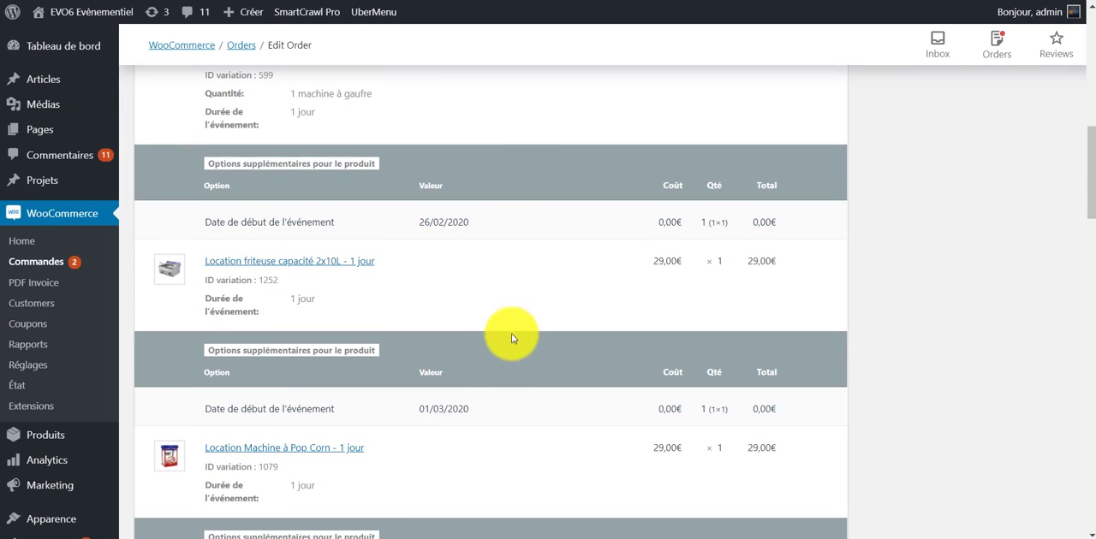
scroll(531, 353, "up", 3)
scroll(547, 324, "down", 10)
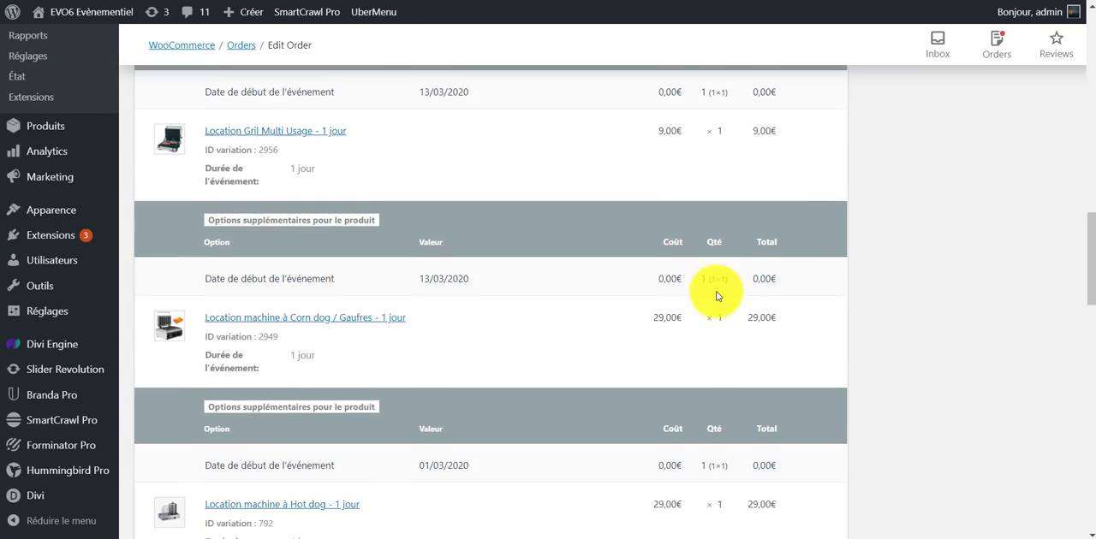
scroll(656, 232, "down", 5)
scroll(514, 93, "up", 15)
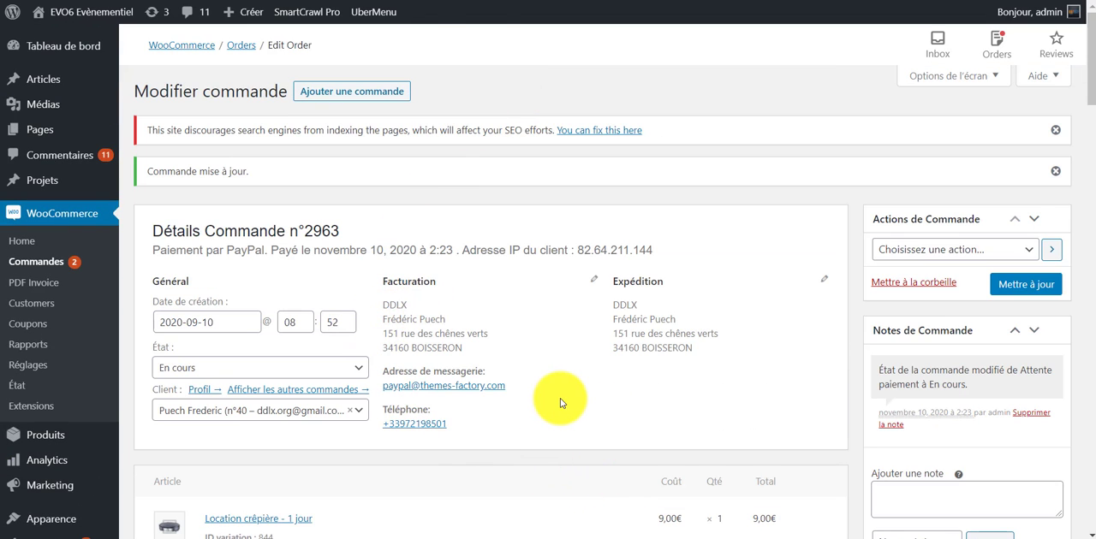
Add the order note "Bien reçu, je préparer tout ca" as a Note au client.
scroll(574, 385, "down", 1)
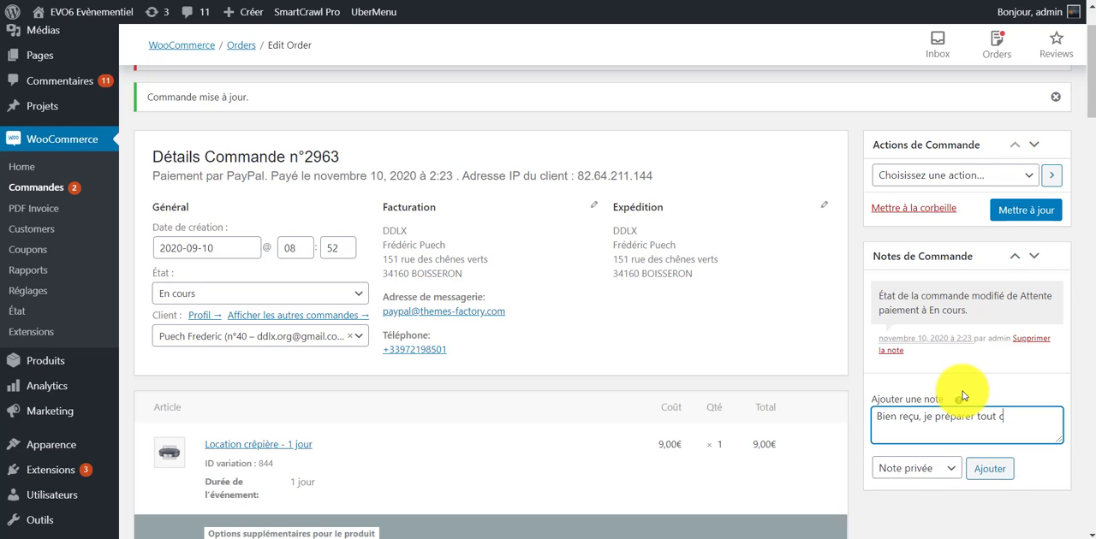
scroll(911, 437, "down", 2)
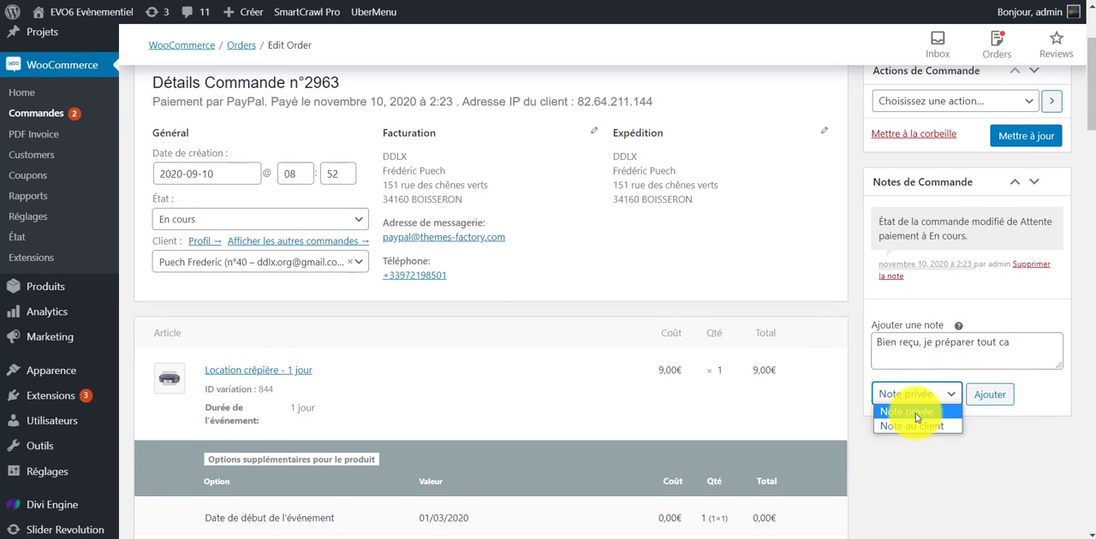
left_click(930, 428)
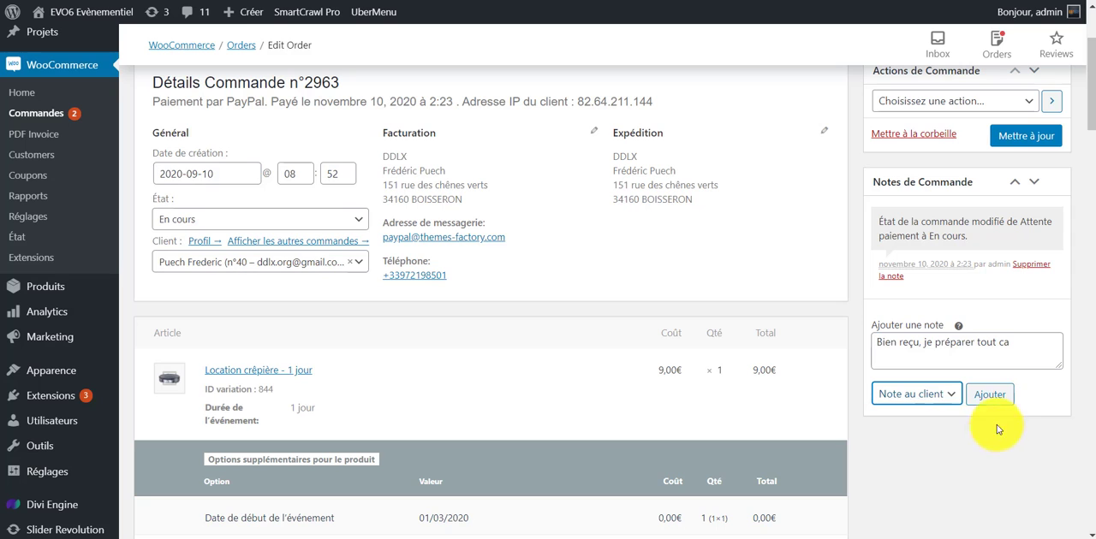
left_click(990, 396)
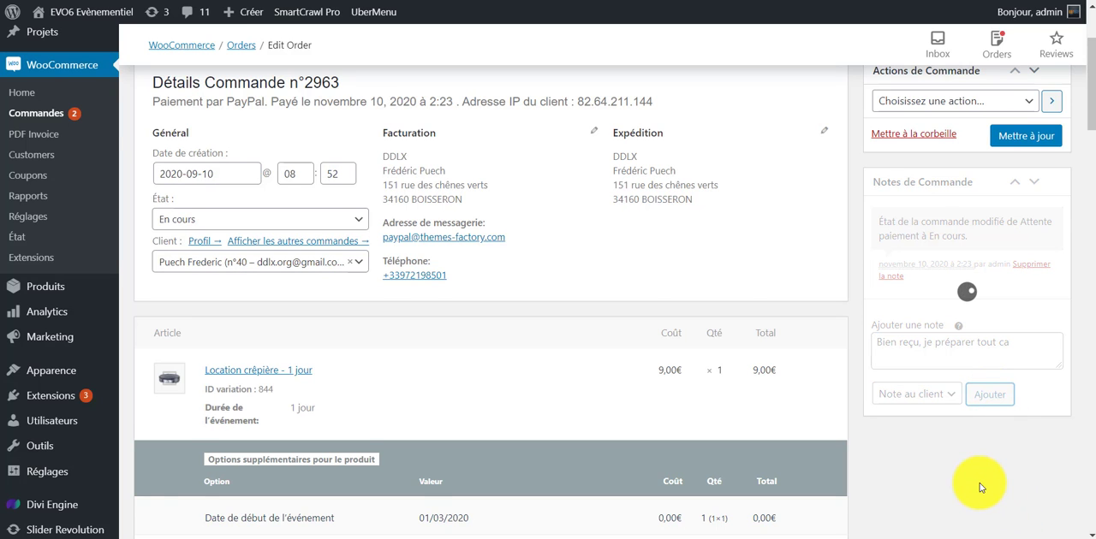
scroll(981, 471, "down", 1)
scroll(989, 366, "down", 1)
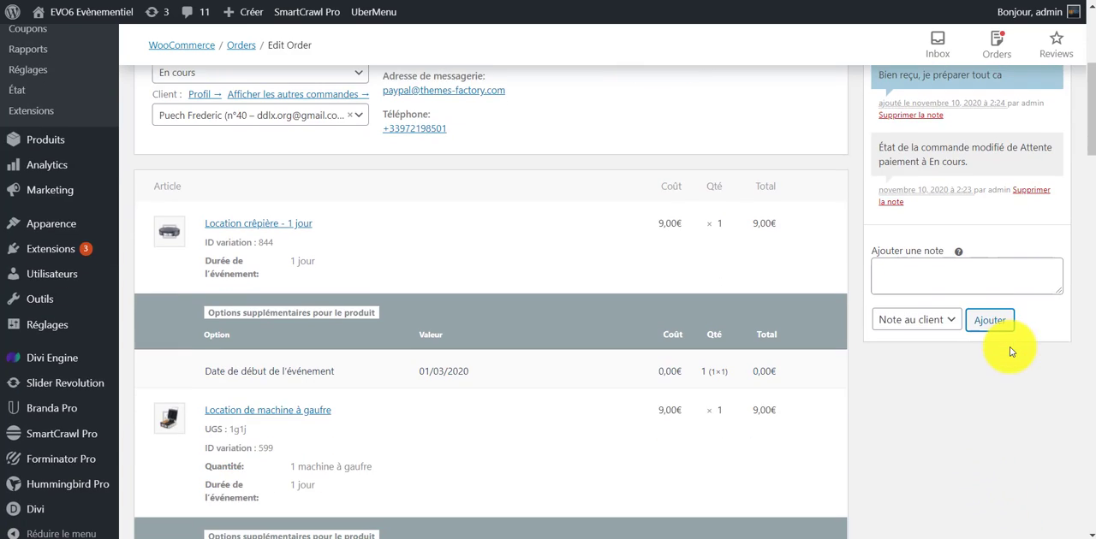
scroll(991, 289, "up", 2)
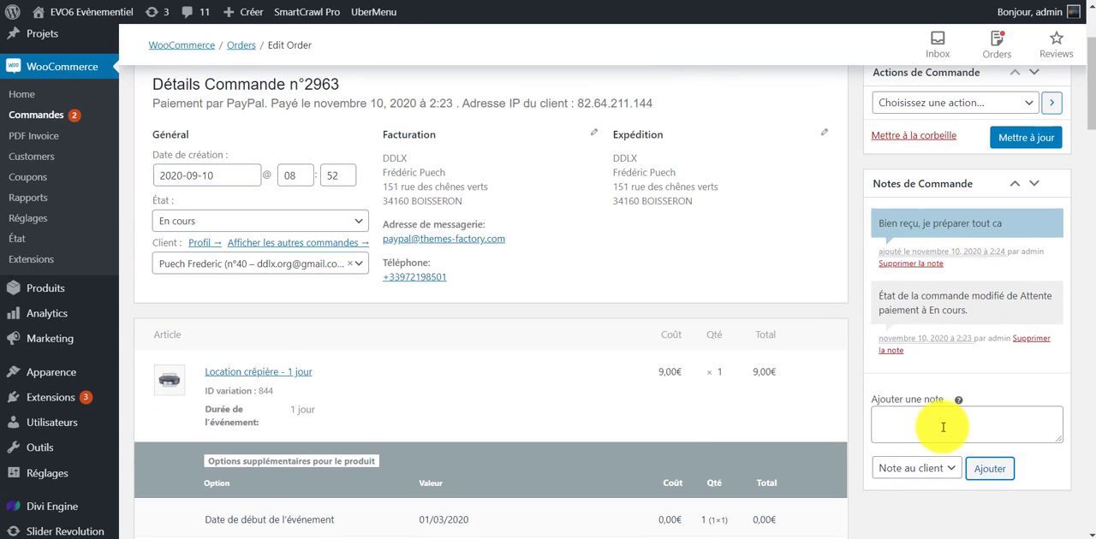
Add a second order note reading "Note perso" as a Note privée.
scroll(947, 419, "up", 1)
scroll(966, 391, "down", 1)
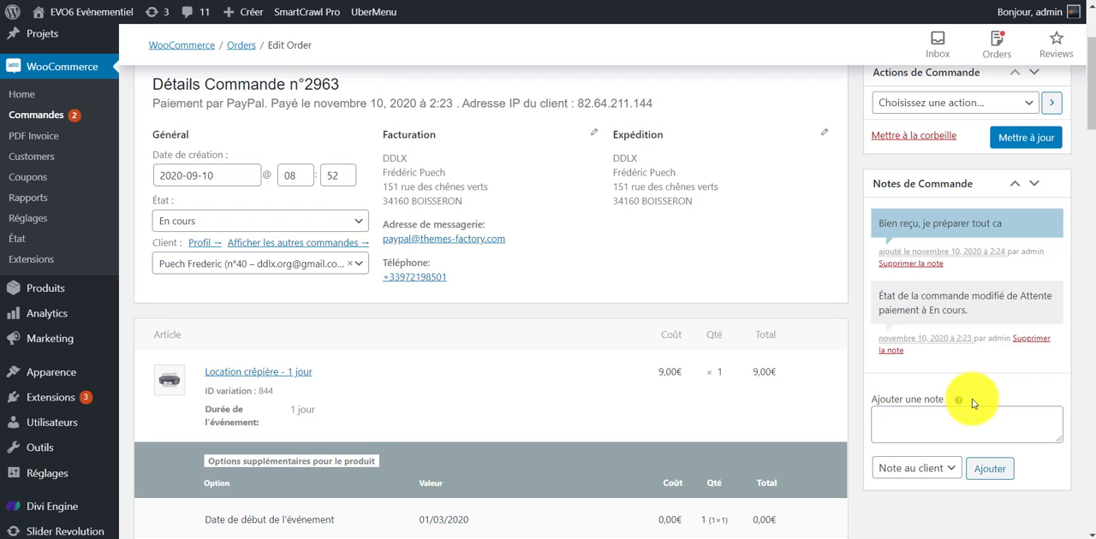
scroll(973, 404, "down", 5)
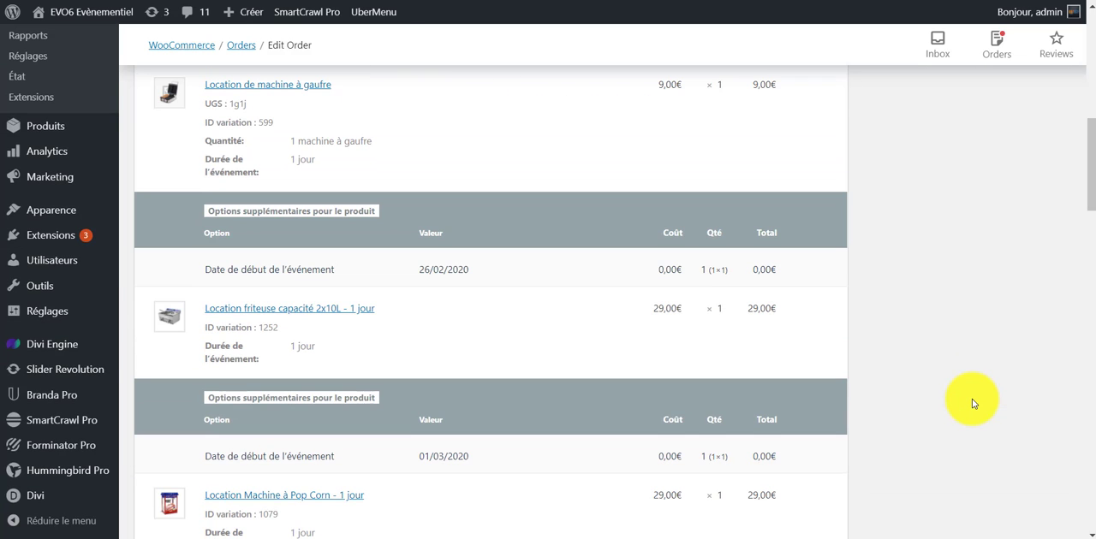
scroll(972, 400, "up", 6)
right_click(985, 296)
left_click(863, 334)
scroll(863, 334, "down", 1)
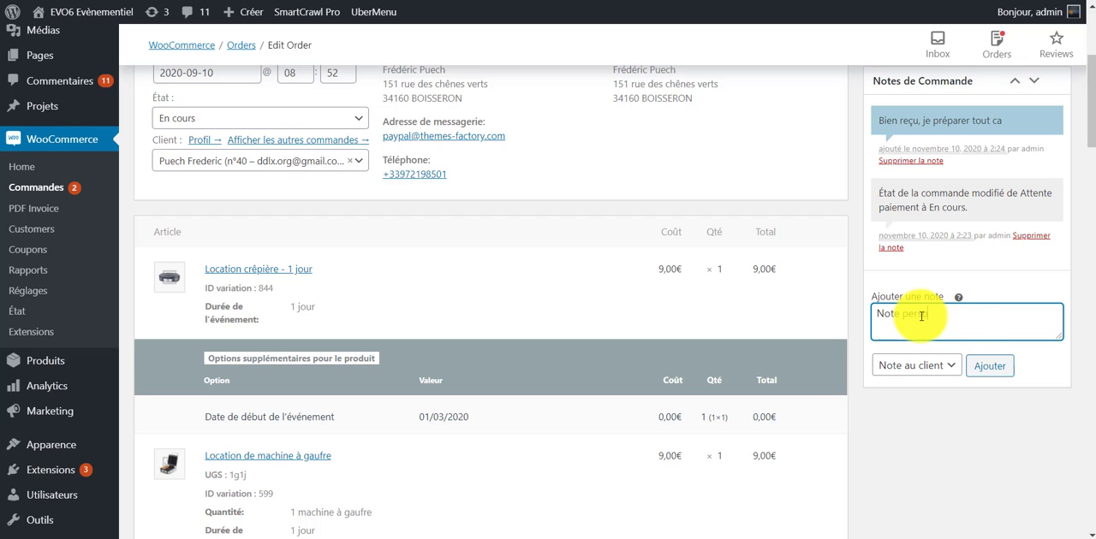
left_click(983, 368)
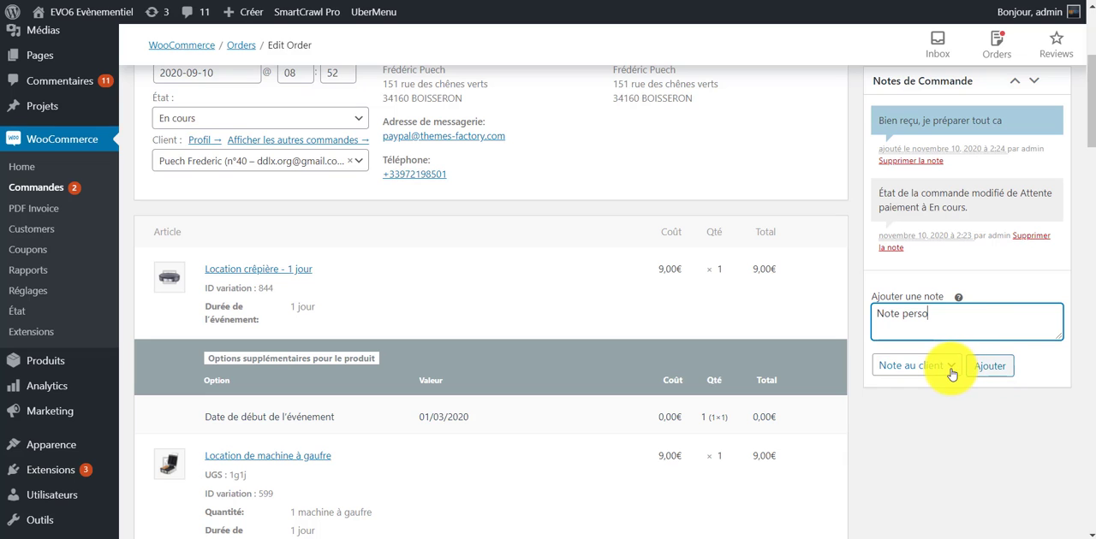
left_click(916, 366)
left_click(907, 385)
left_click(991, 371)
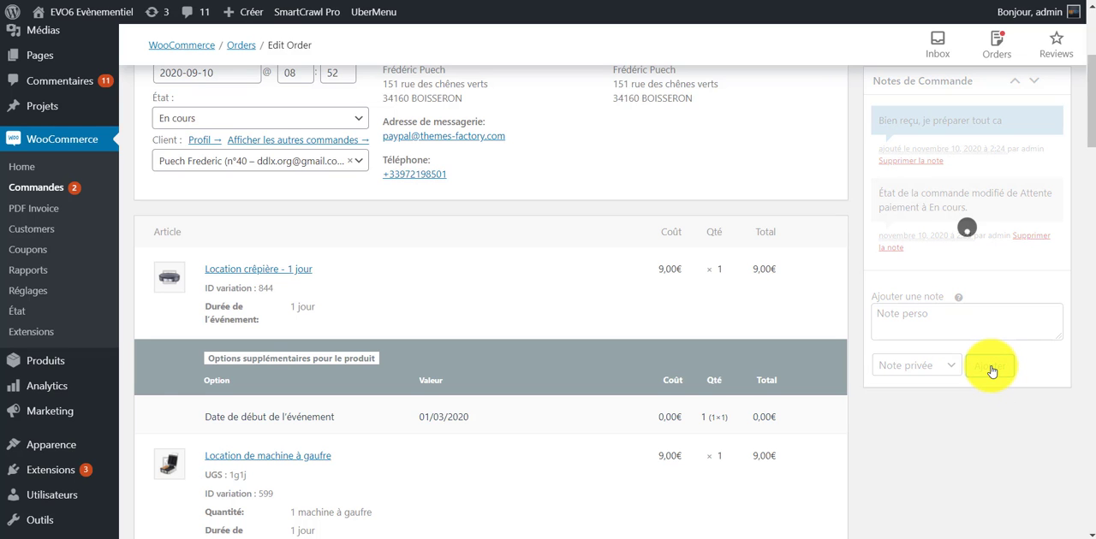
Set the order's status to Terminée and update the order.
scroll(976, 272, "up", 2)
scroll(969, 262, "up", 1)
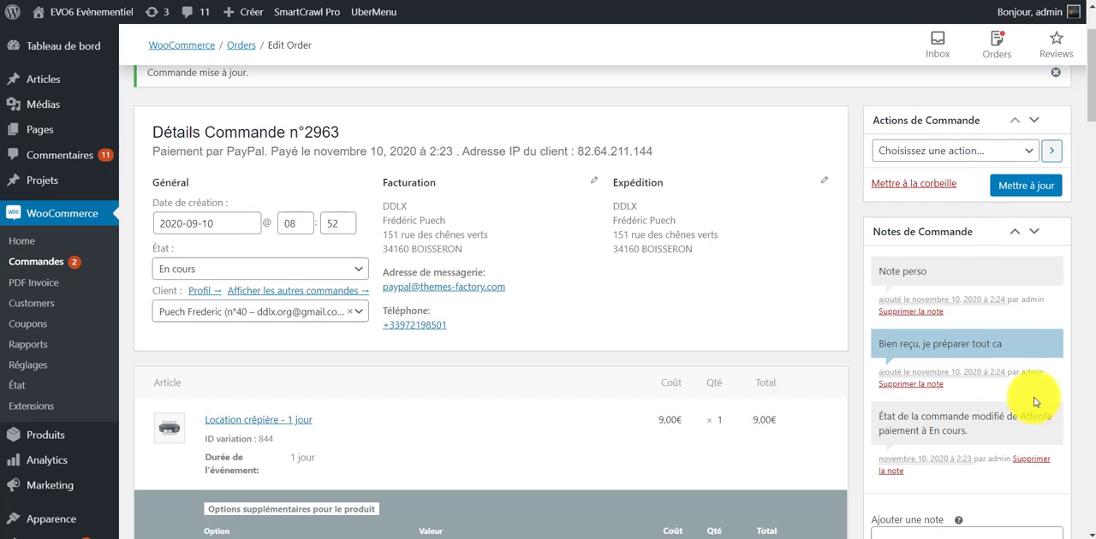
scroll(856, 304, "down", 1)
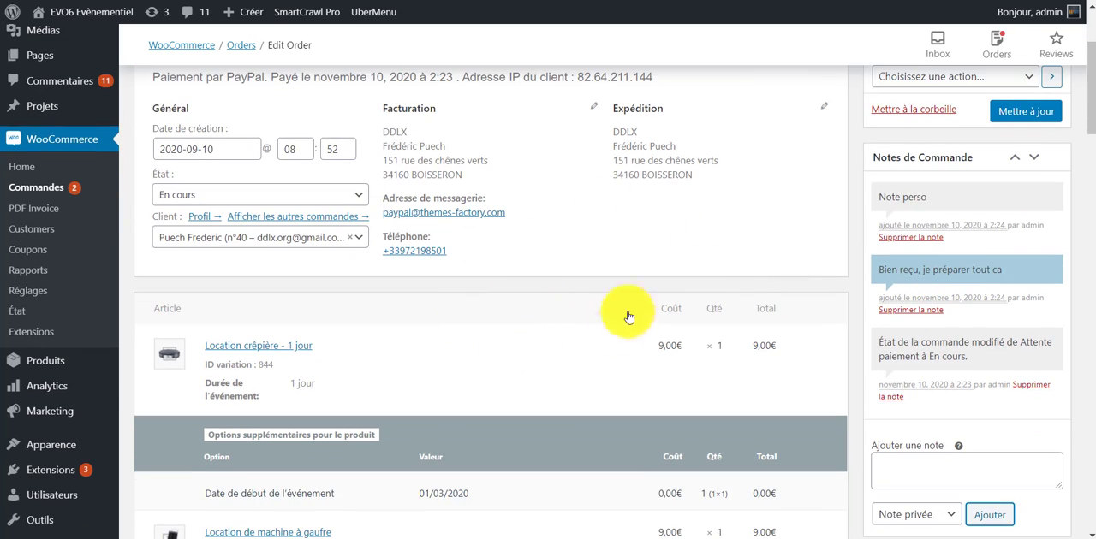
scroll(373, 173, "down", 1)
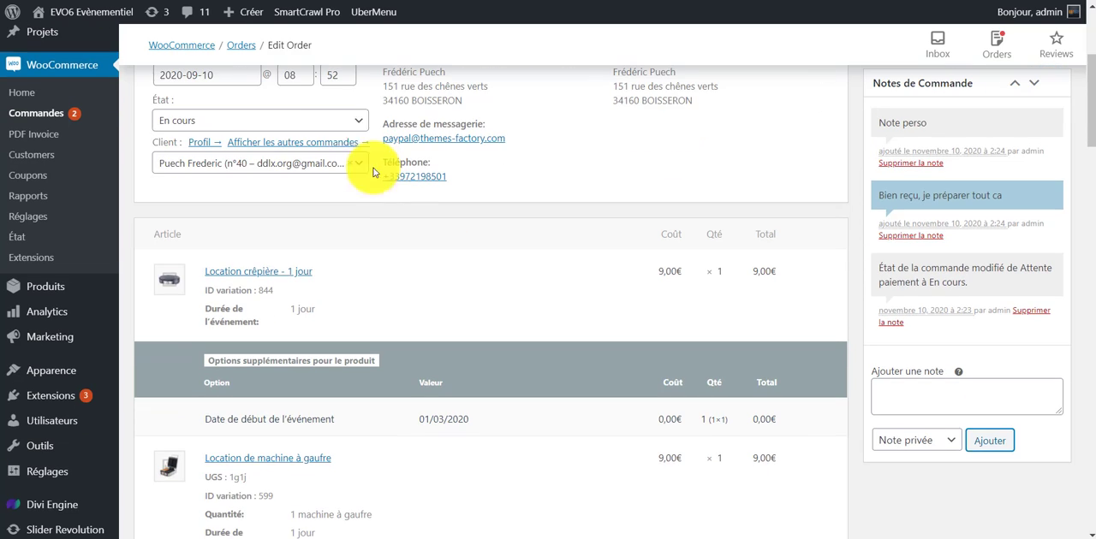
left_click(355, 122)
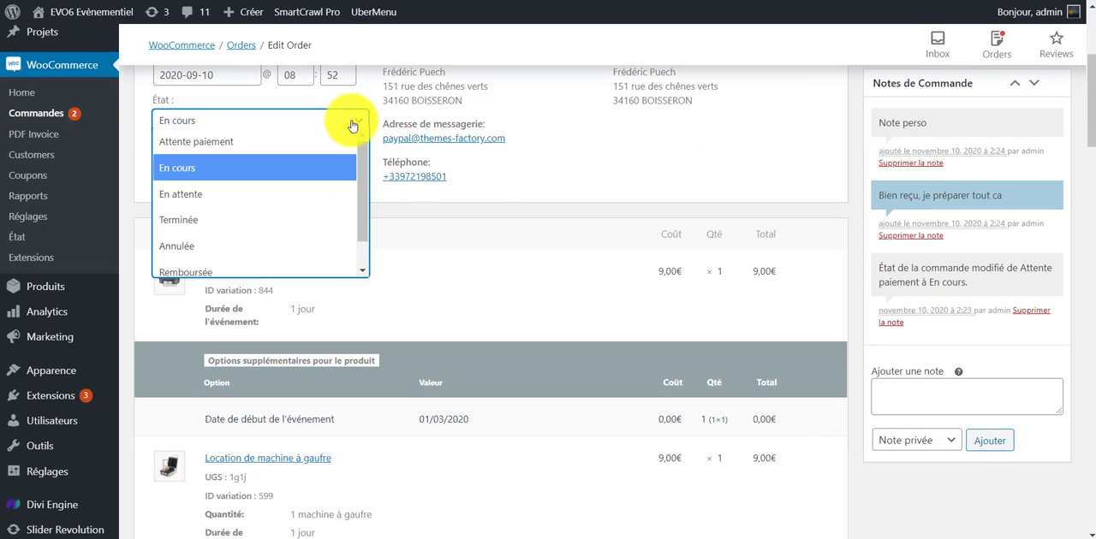
left_click(302, 222)
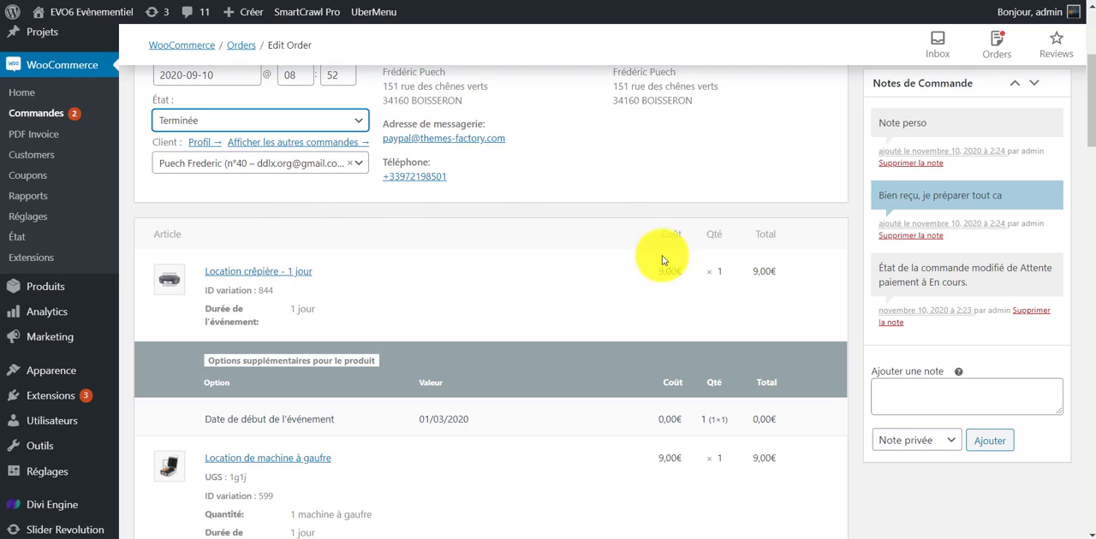
scroll(662, 257, "up", 3)
left_click(1040, 288)
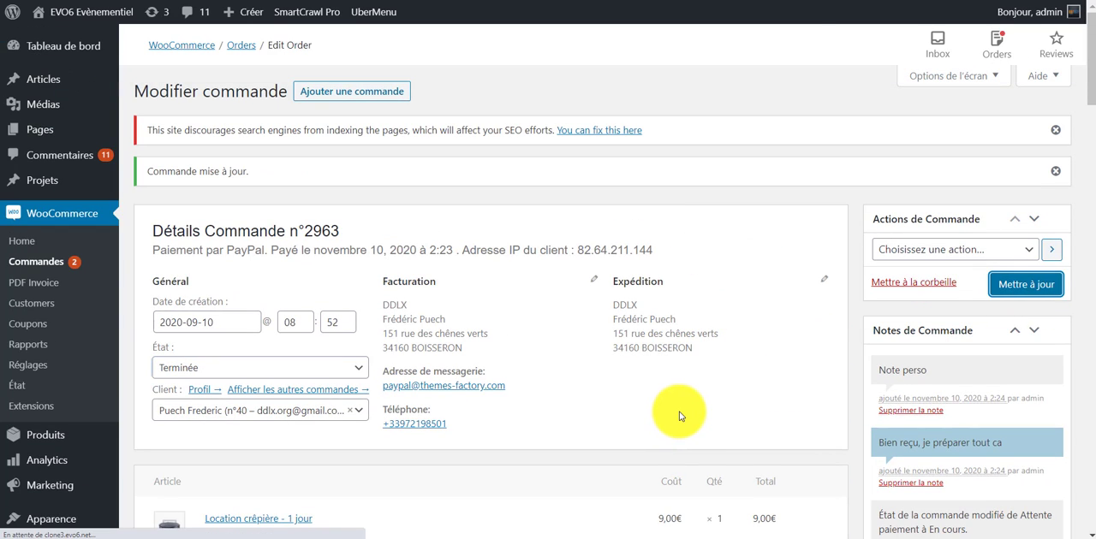
Download the order's invoice, open the PDF, and view its Order Details section.
scroll(685, 437, "down", 2)
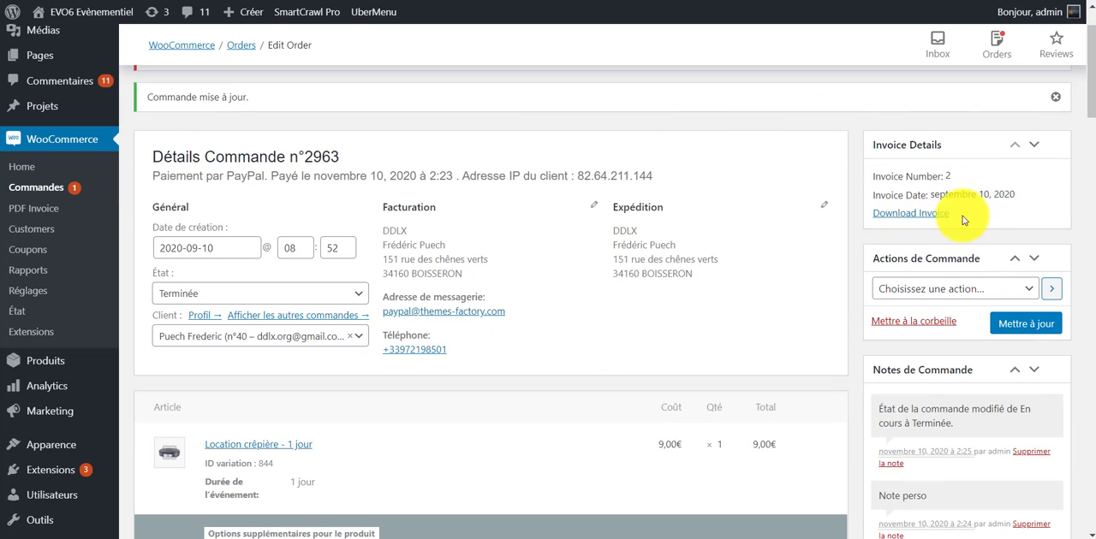
left_click(902, 216)
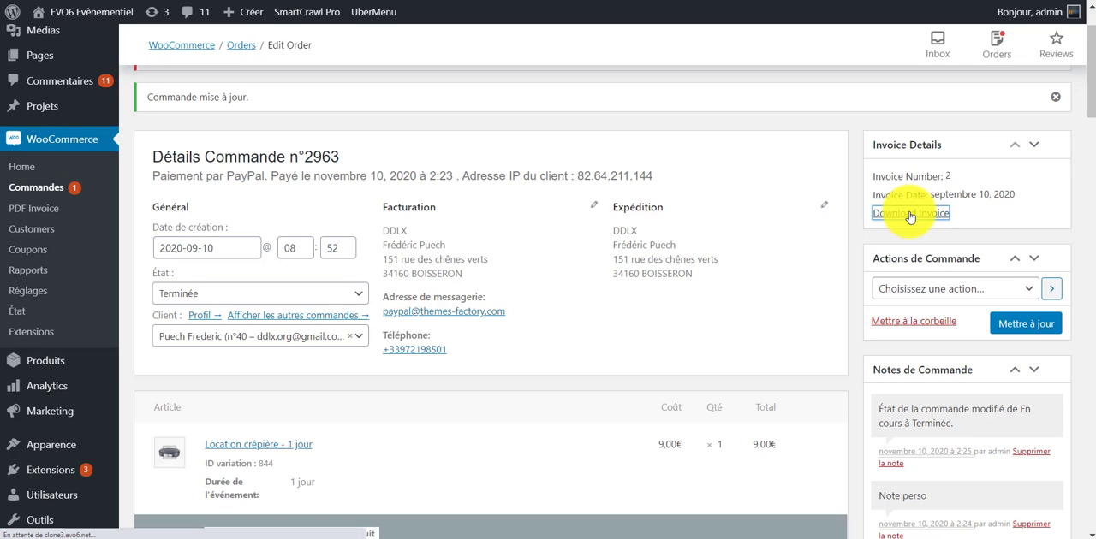
left_click(662, 316)
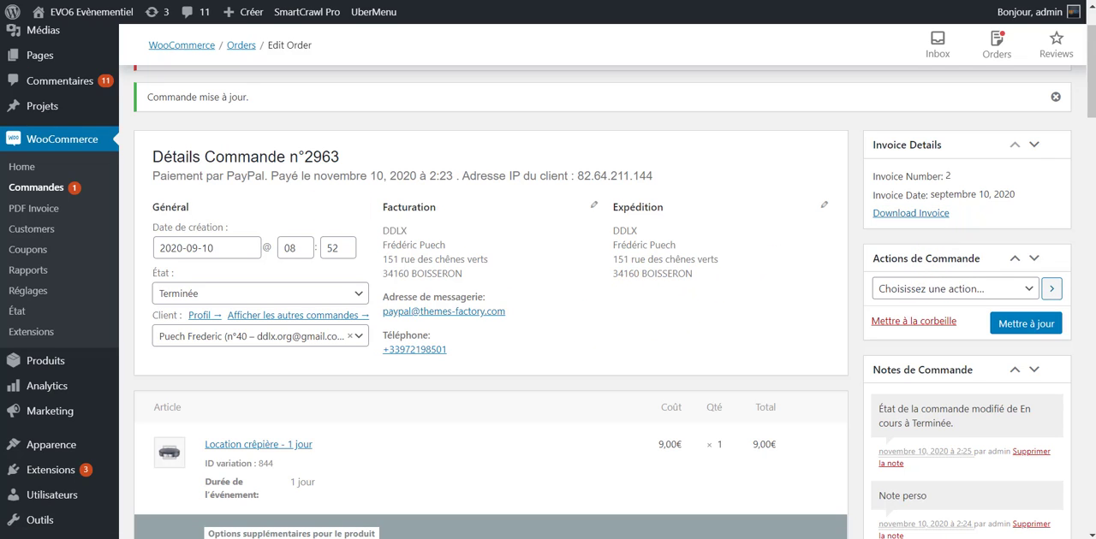
left_click_drag(0, 231, 492, 0)
scroll(460, 258, "down", 2)
scroll(459, 258, "down", 7)
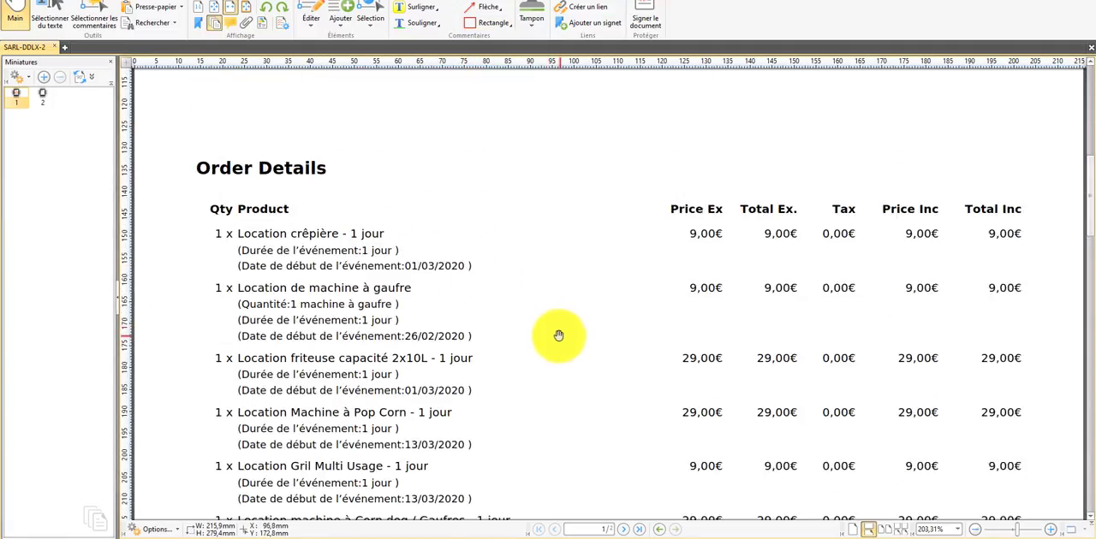
View the invoice's header with its billing and shipping details, dismiss the mail notification, and return to the order in WordPress.
scroll(562, 340, "up", 1)
scroll(596, 331, "up", 10)
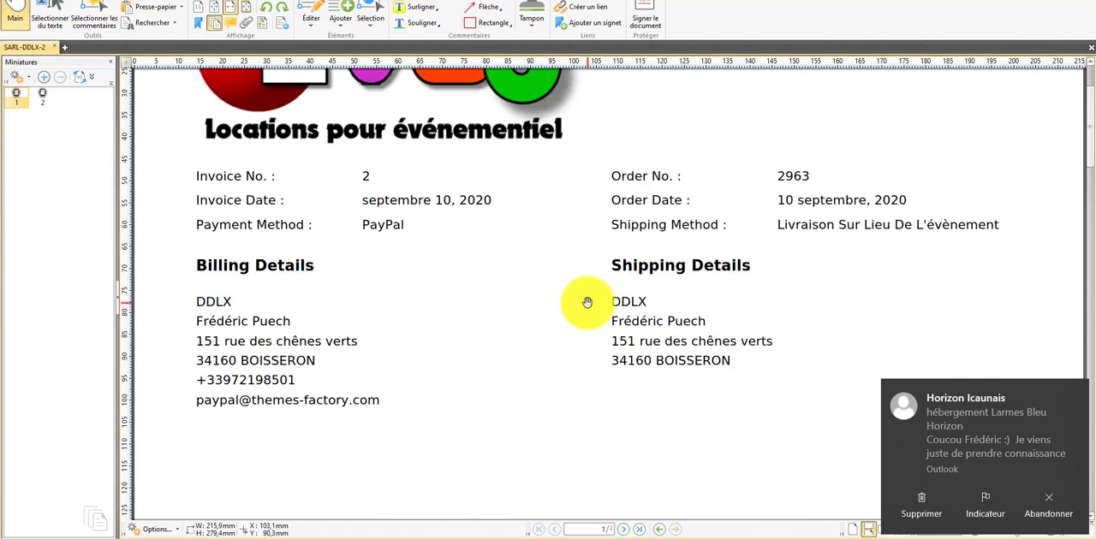
left_click(1075, 396)
left_click(1028, 0)
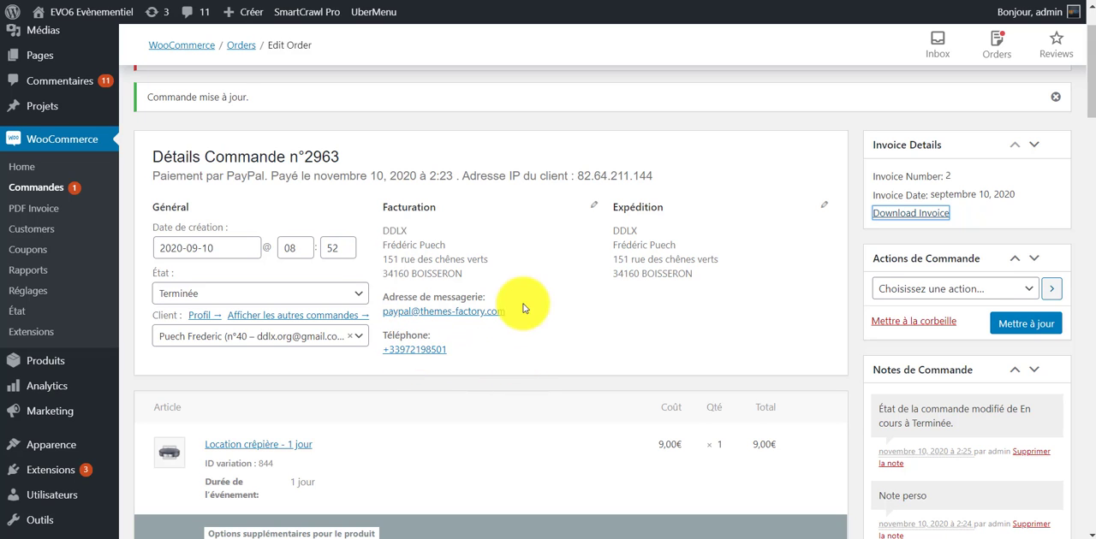
Review the order's articles, delivery line and payment totals down to the refund option.
scroll(600, 308, "down", 5)
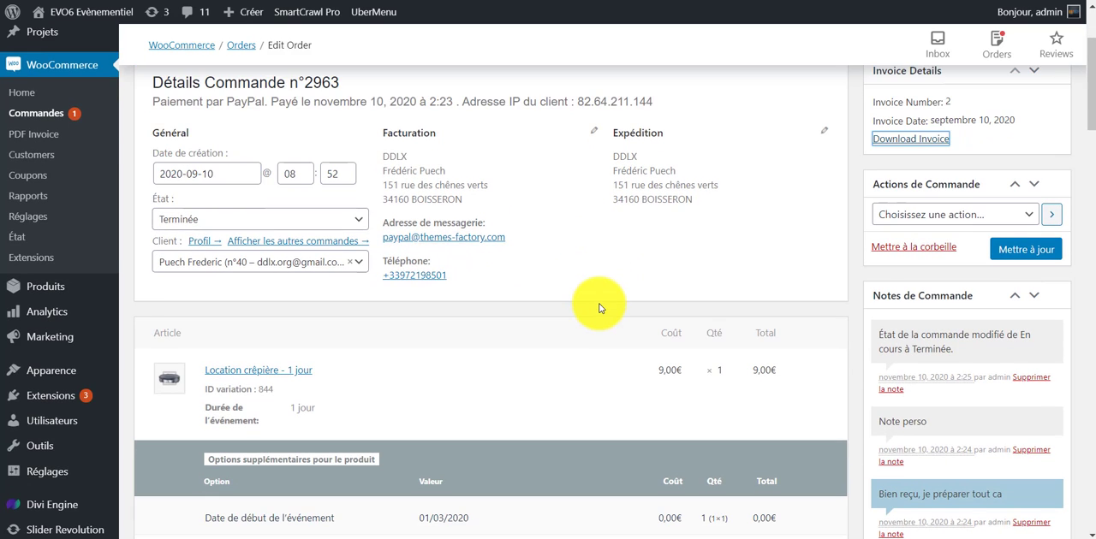
scroll(470, 381, "down", 5)
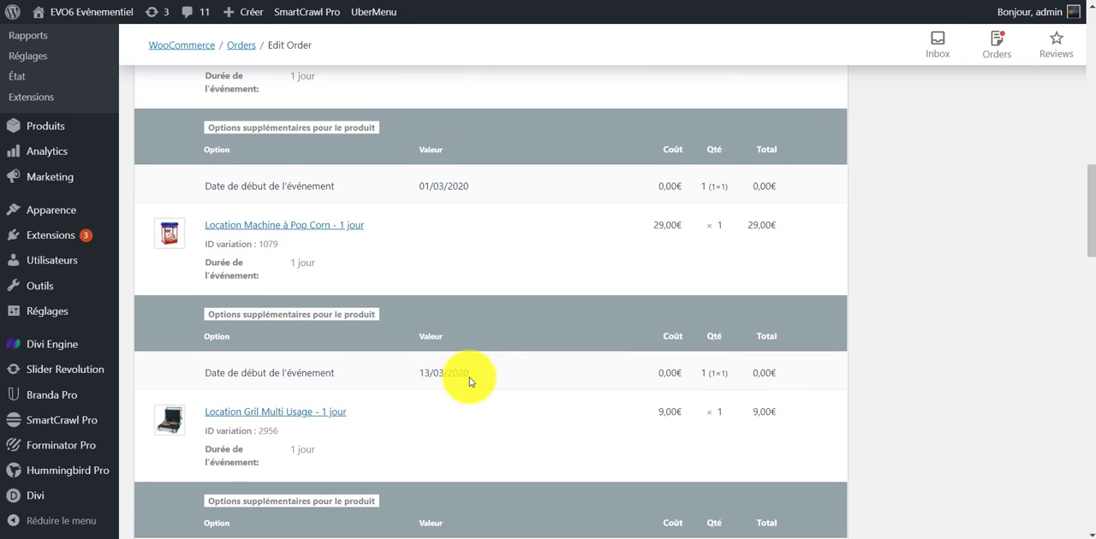
scroll(470, 381, "down", 10)
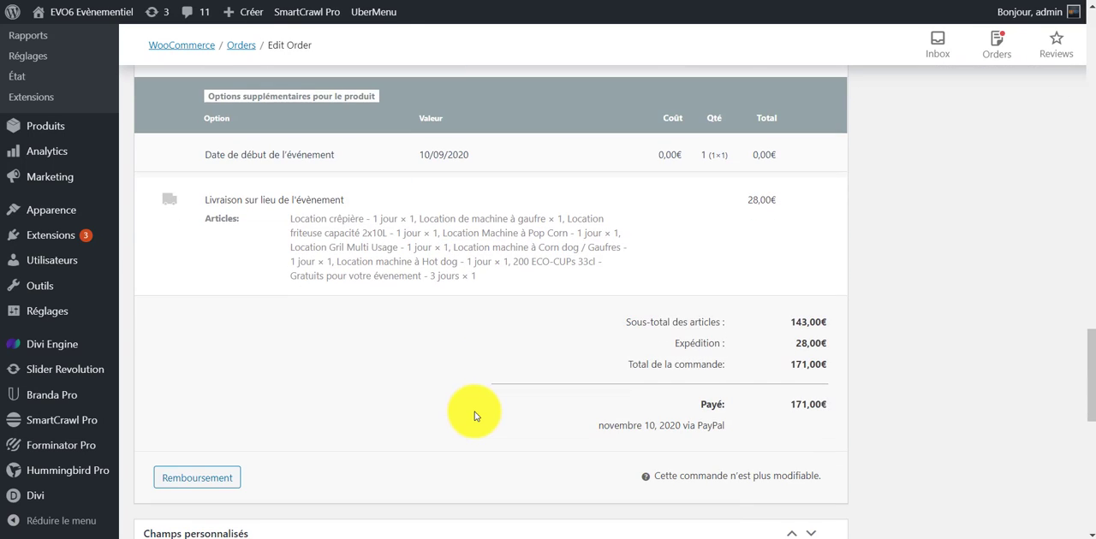
scroll(473, 413, "down", 3)
scroll(489, 232, "up", 15)
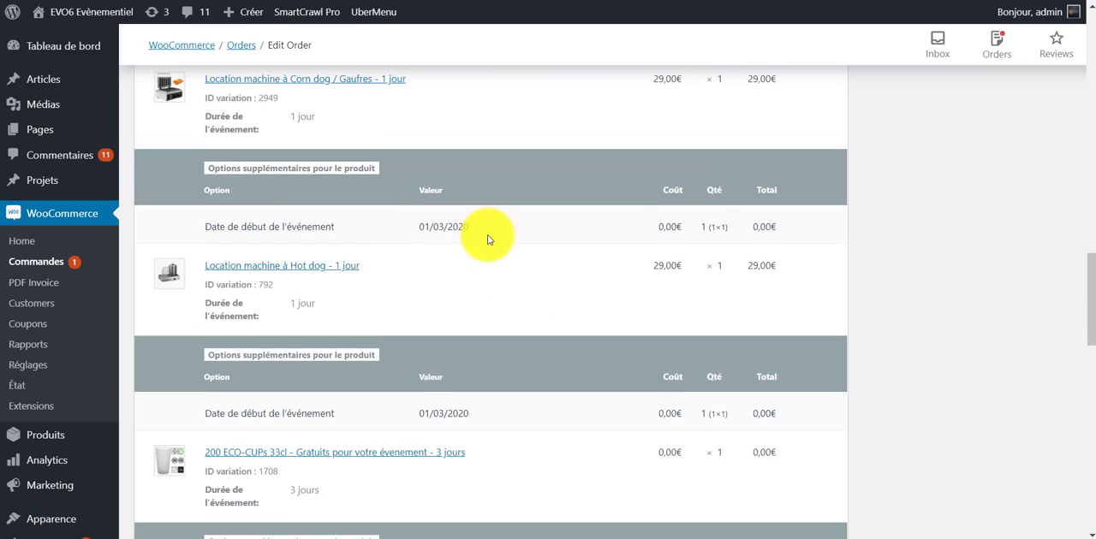
scroll(514, 214, "up", 4)
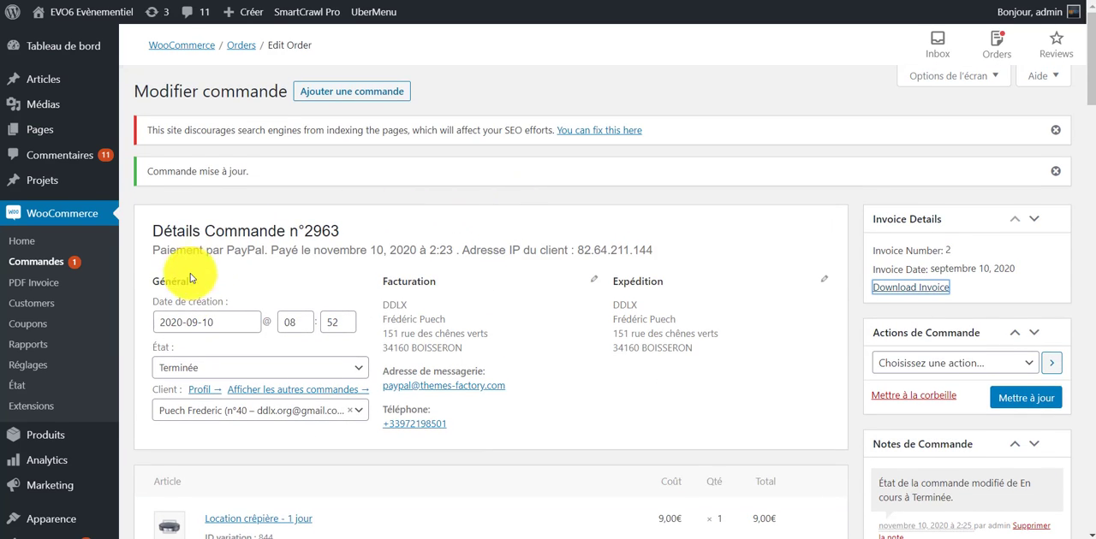
Start a refund with quantity 1 each for the Corn dog / Gaufres machine, the Hot dog machine and the 200 ECO-CUPs.
scroll(345, 299, "down", 6)
scroll(345, 299, "down", 15)
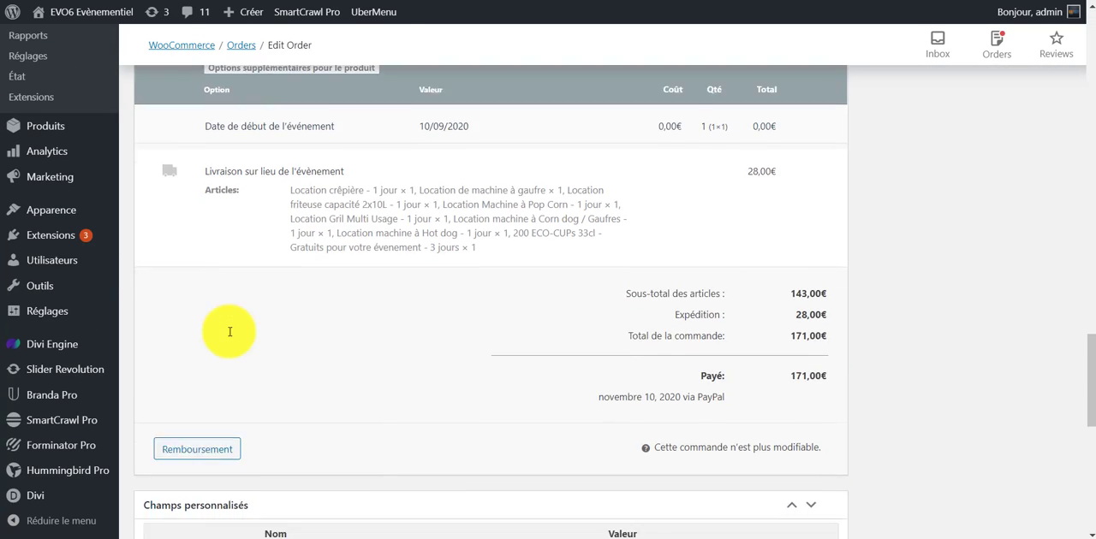
left_click(189, 257)
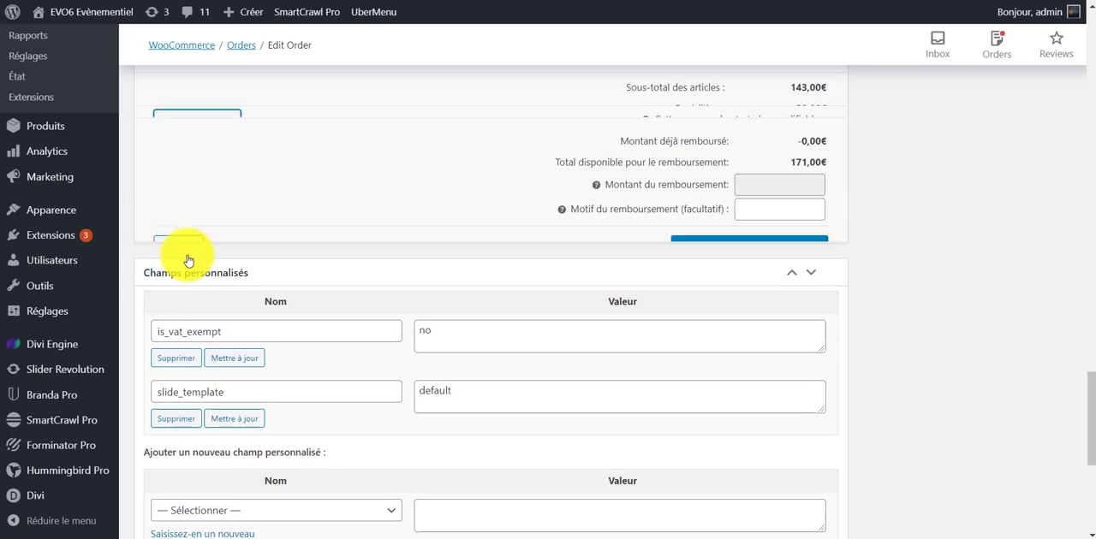
scroll(660, 262, "up", 1)
scroll(818, 250, "up", 4)
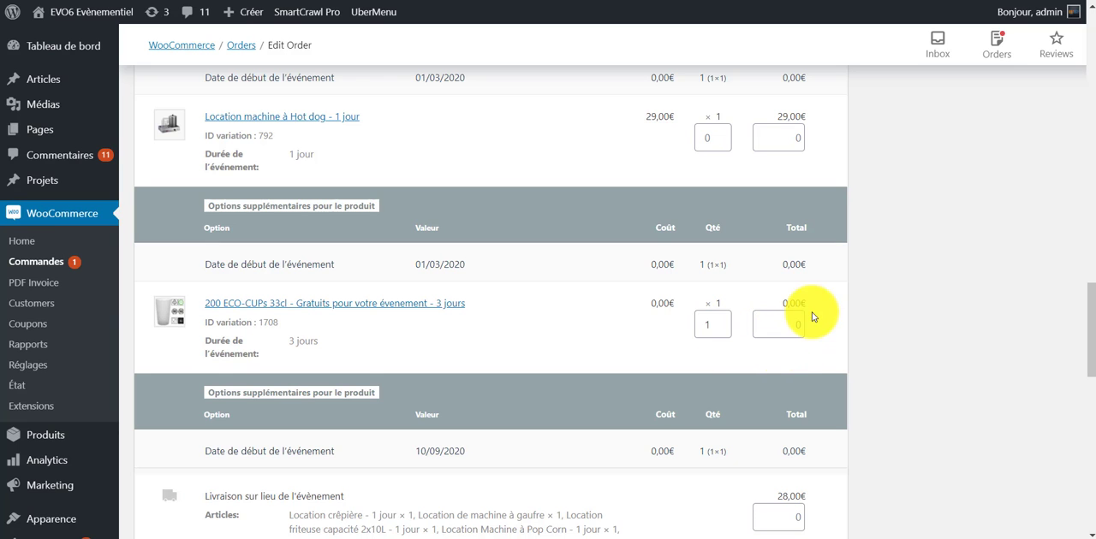
scroll(760, 369, "down", 2)
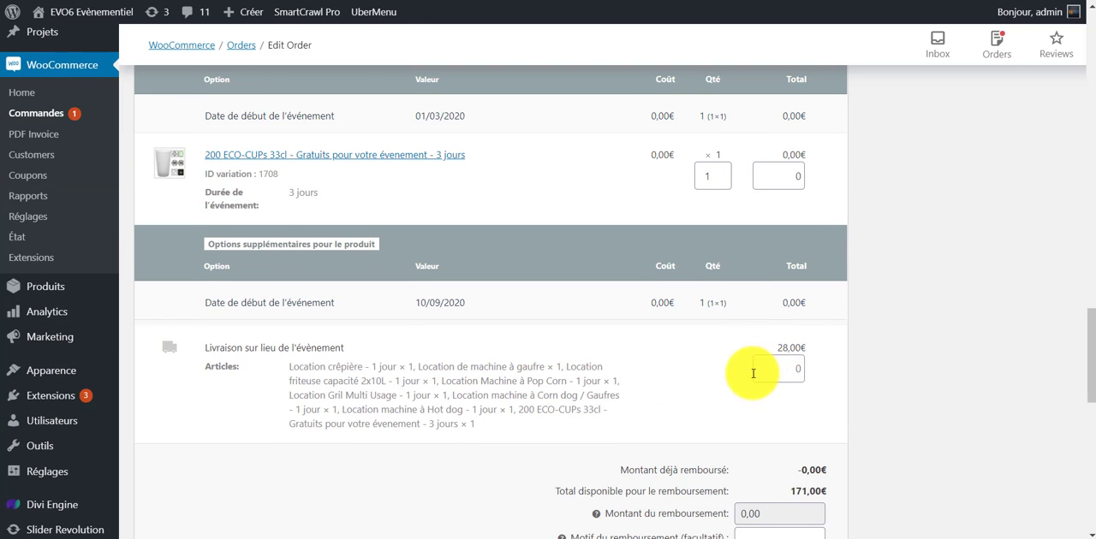
scroll(726, 382, "up", 5)
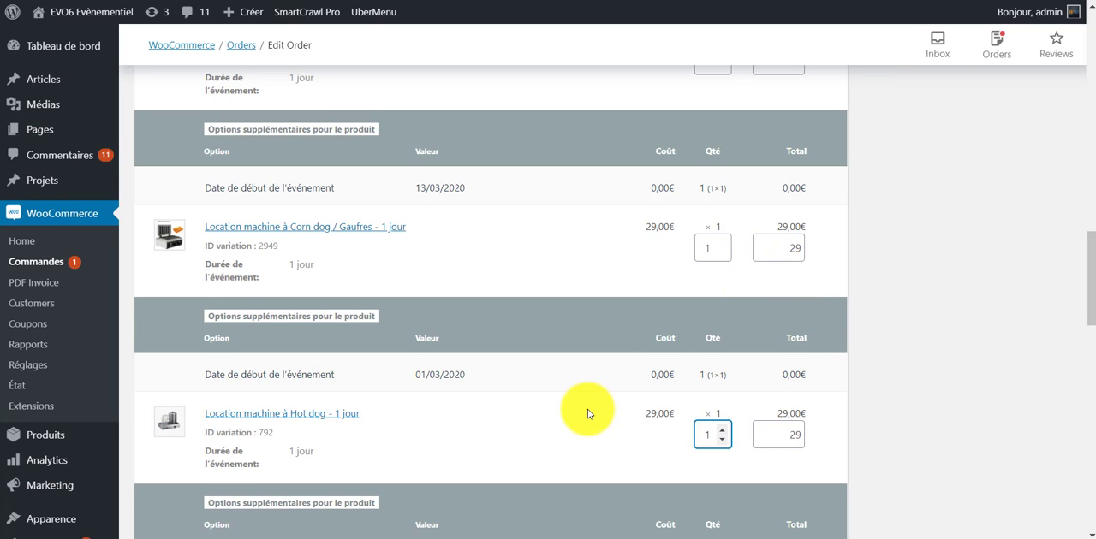
Refund 58,00€ manually with the optional refund reason left empty, and confirm the irreversible refund.
scroll(581, 441, "down", 1)
scroll(818, 312, "down", 1)
scroll(825, 325, "down", 8)
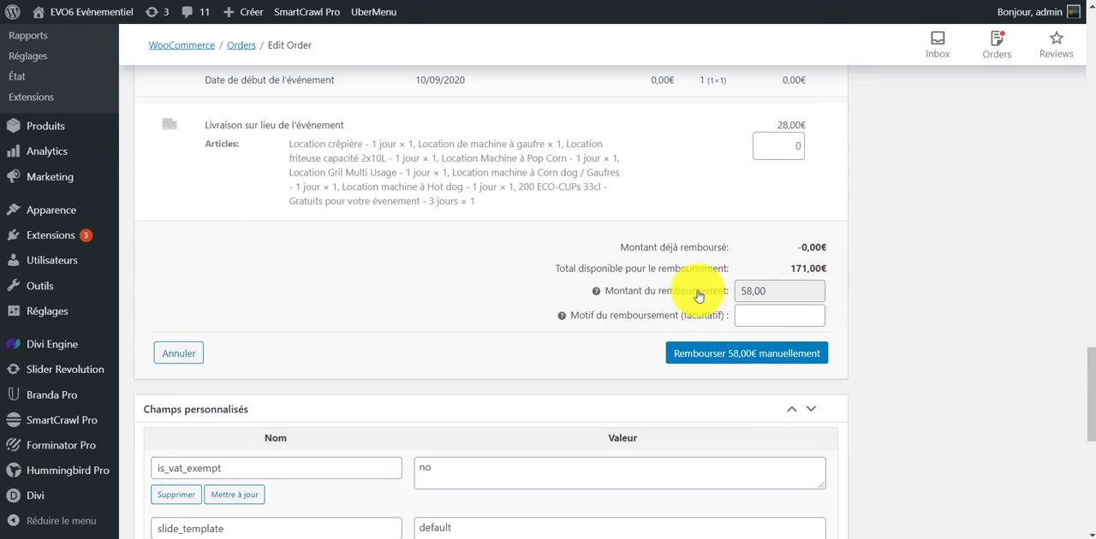
double_click(788, 285)
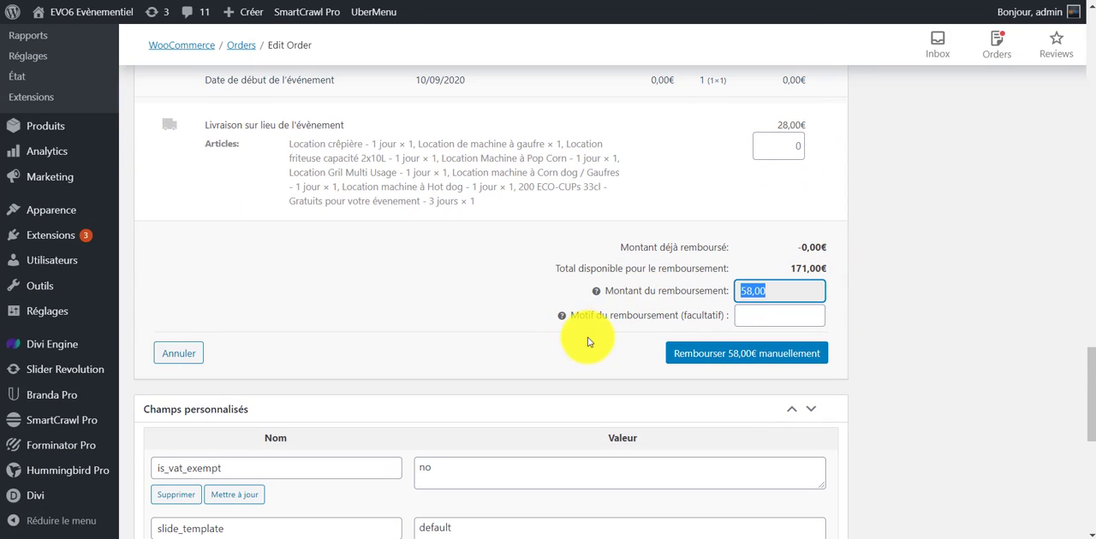
left_click(765, 316)
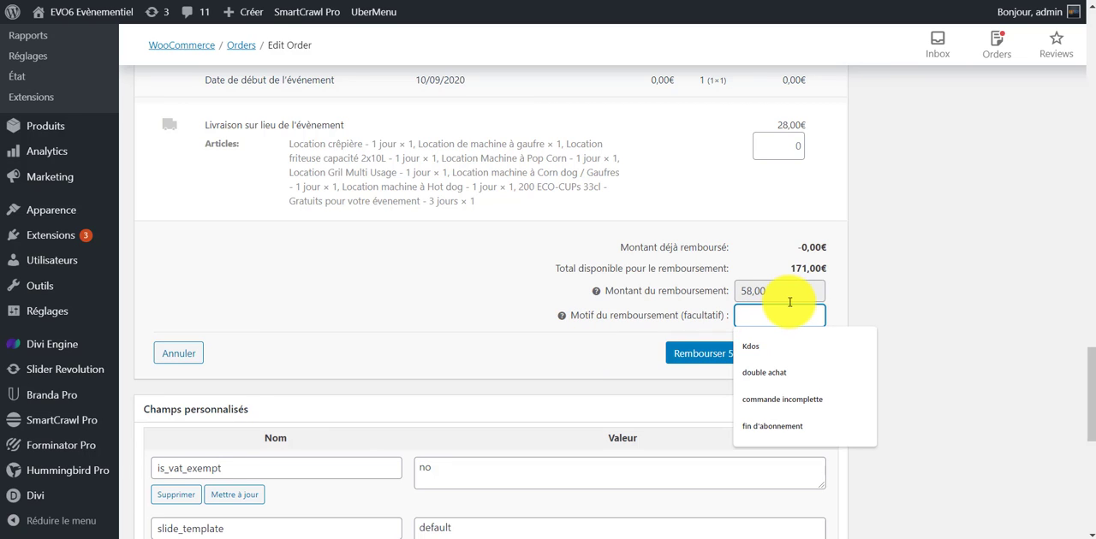
type("m")
key("BackSpace")
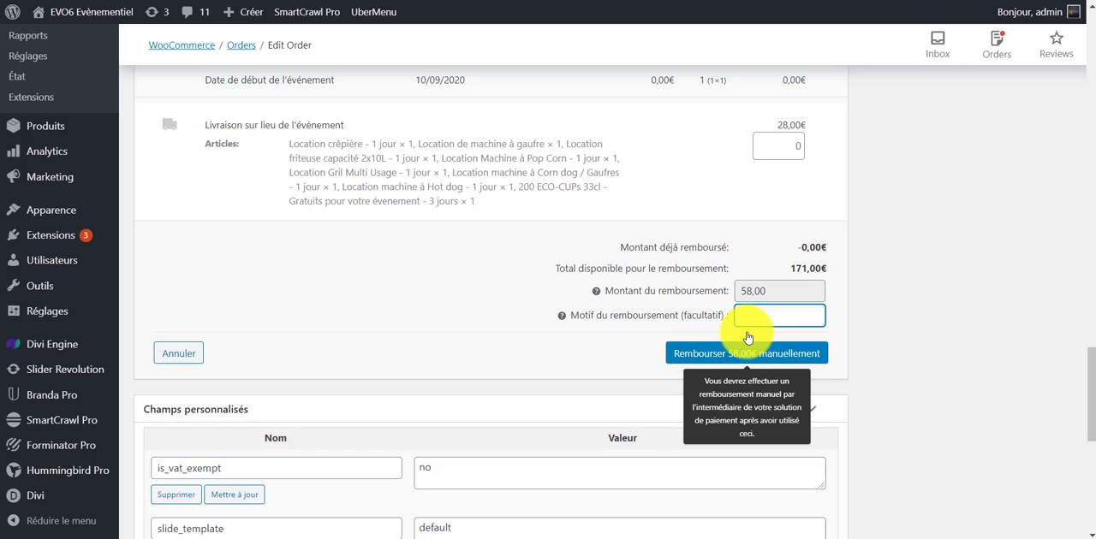
left_click(454, 363)
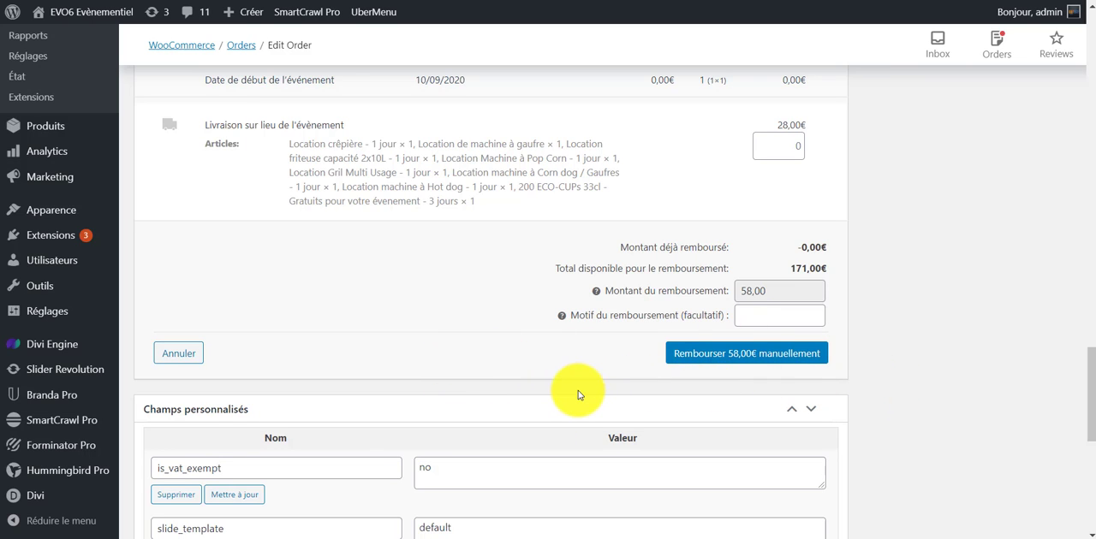
left_click(755, 358)
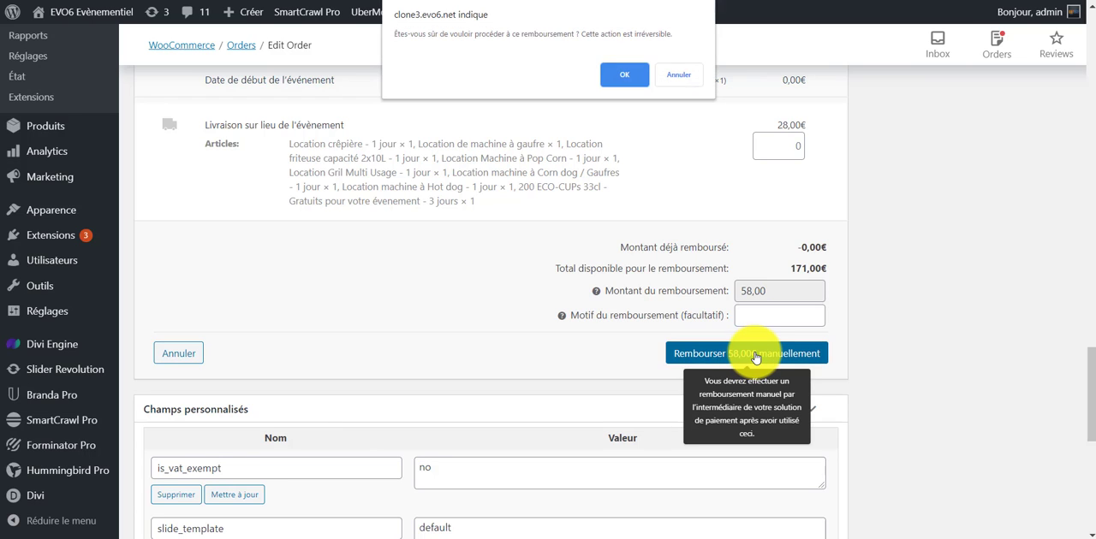
left_click(628, 77)
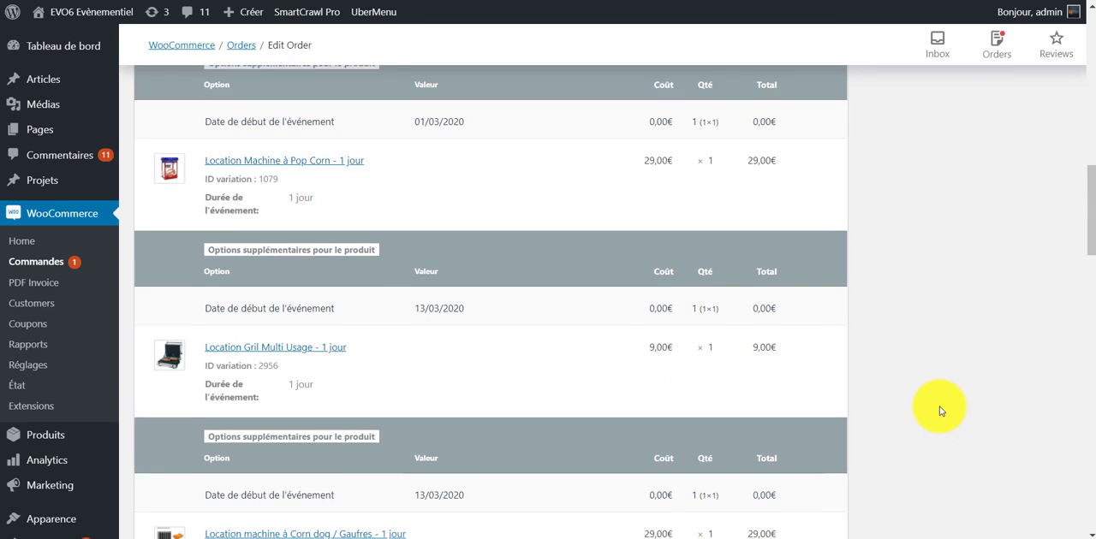
Examine the order notes and the refunded quantities and amounts on the order's articles.
scroll(944, 413, "up", 3)
scroll(736, 437, "up", 3)
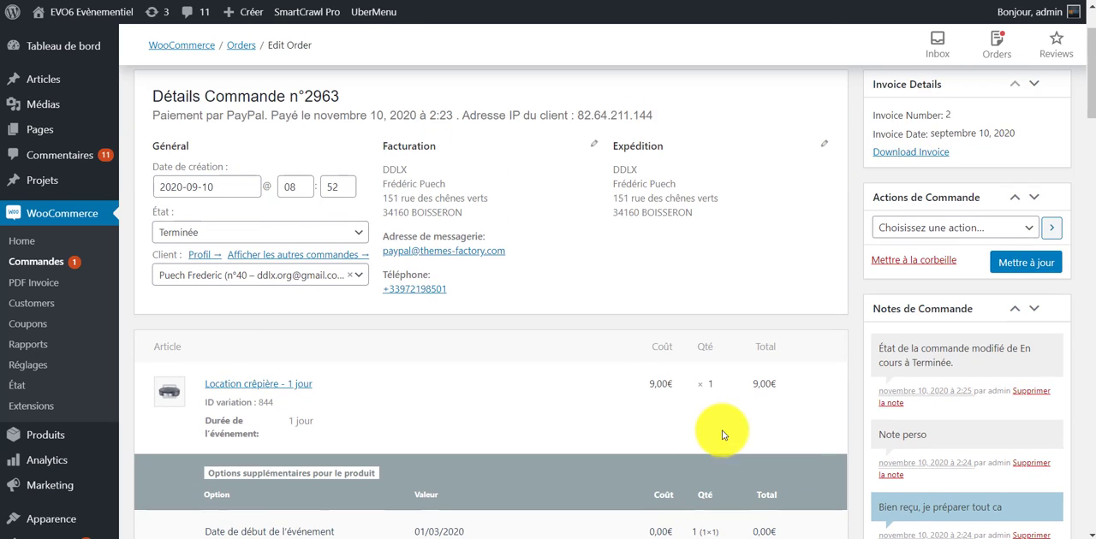
scroll(771, 386, "down", 2)
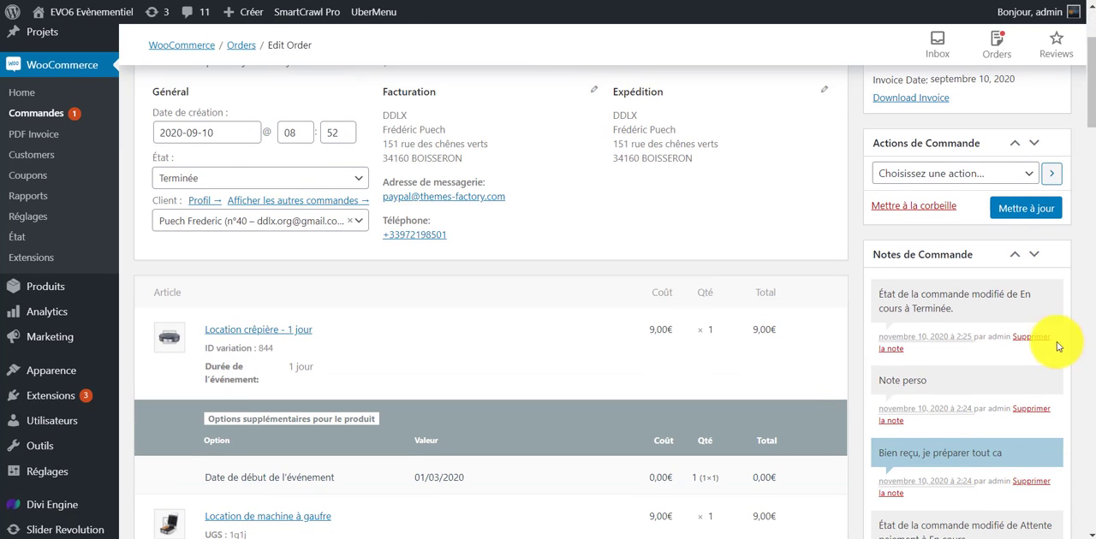
scroll(950, 360, "down", 5)
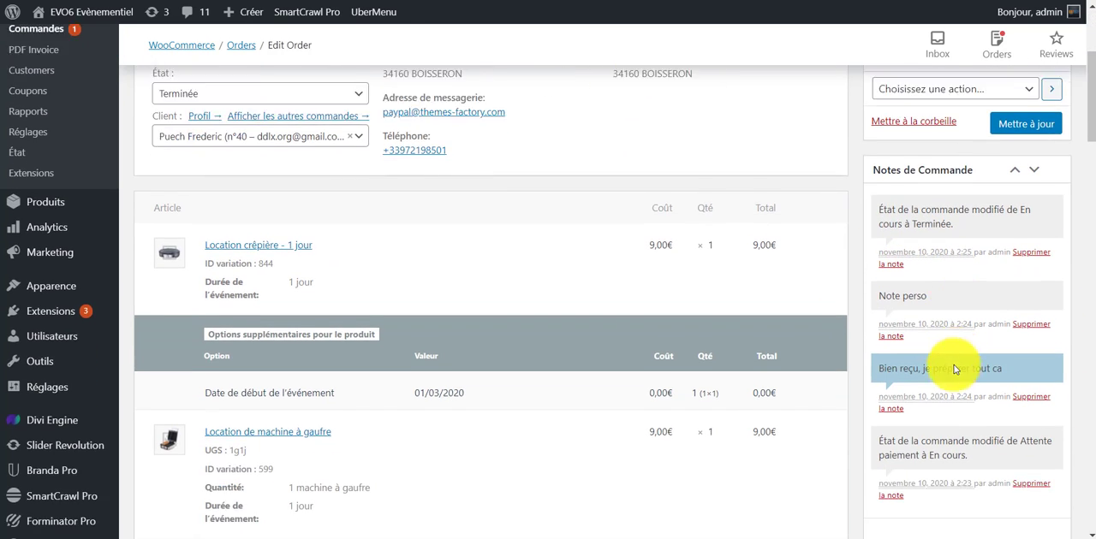
scroll(882, 437, "up", 2)
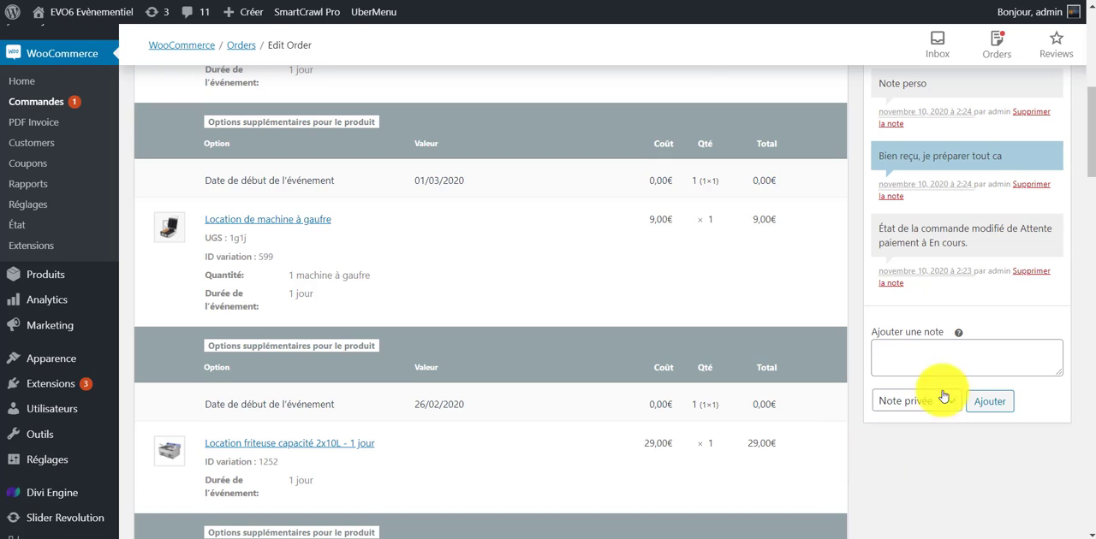
scroll(941, 462, "up", 2)
scroll(942, 428, "down", 5)
scroll(882, 443, "down", 10)
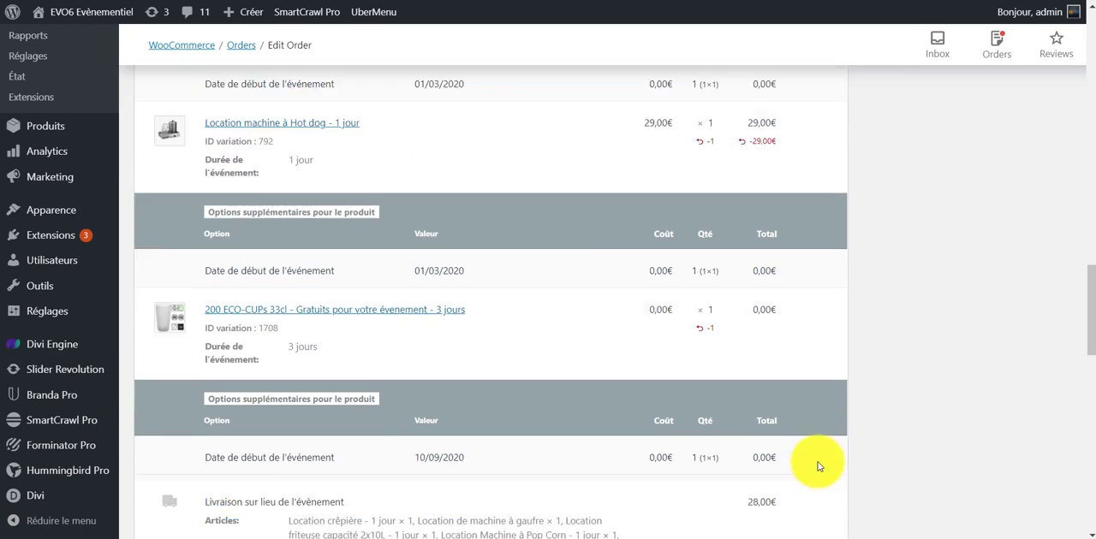
scroll(910, 404, "up", 6)
scroll(1010, 202, "up", 10)
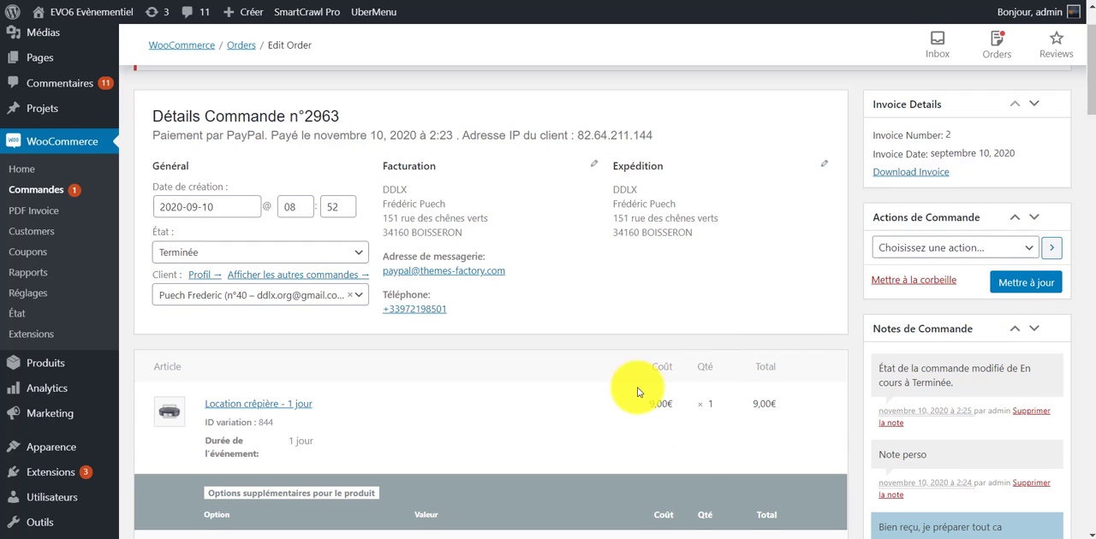
Highlight the order note about the change to Terminée and view the available order actions without running one.
scroll(702, 419, "down", 3)
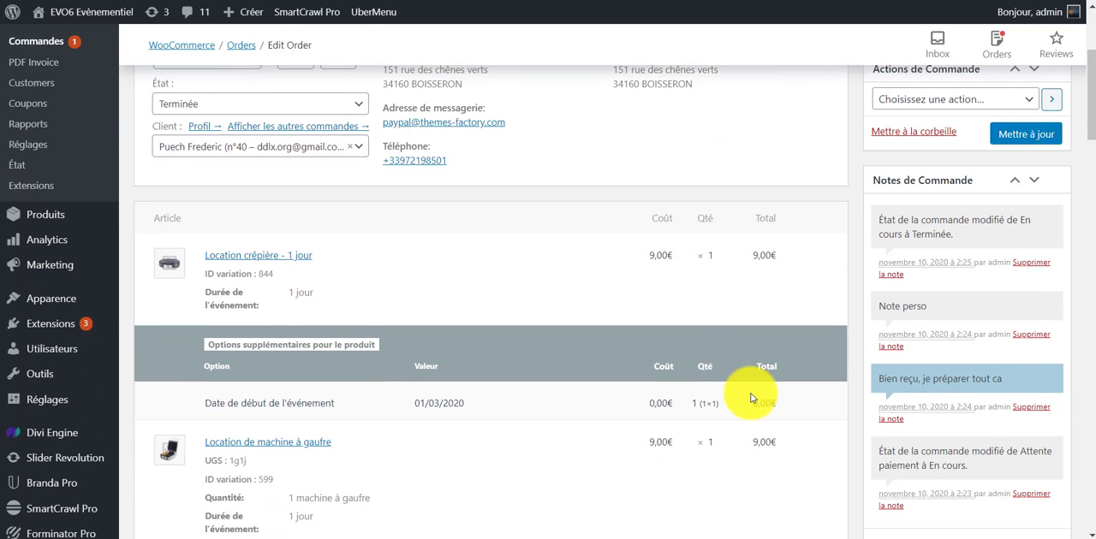
left_click_drag(963, 236, 869, 223)
scroll(1016, 237, "up", 3)
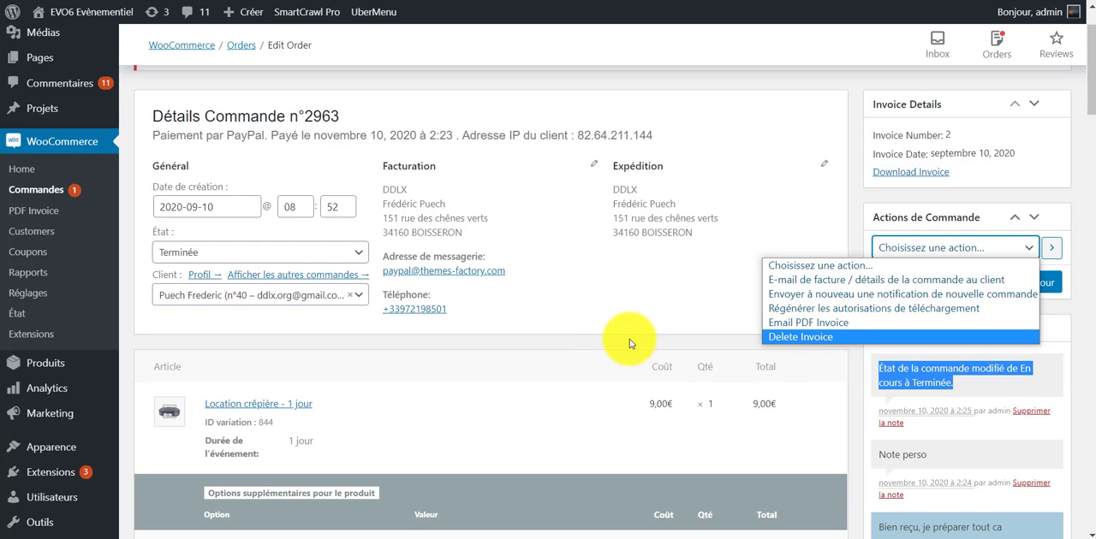
scroll(630, 343, "down", 5)
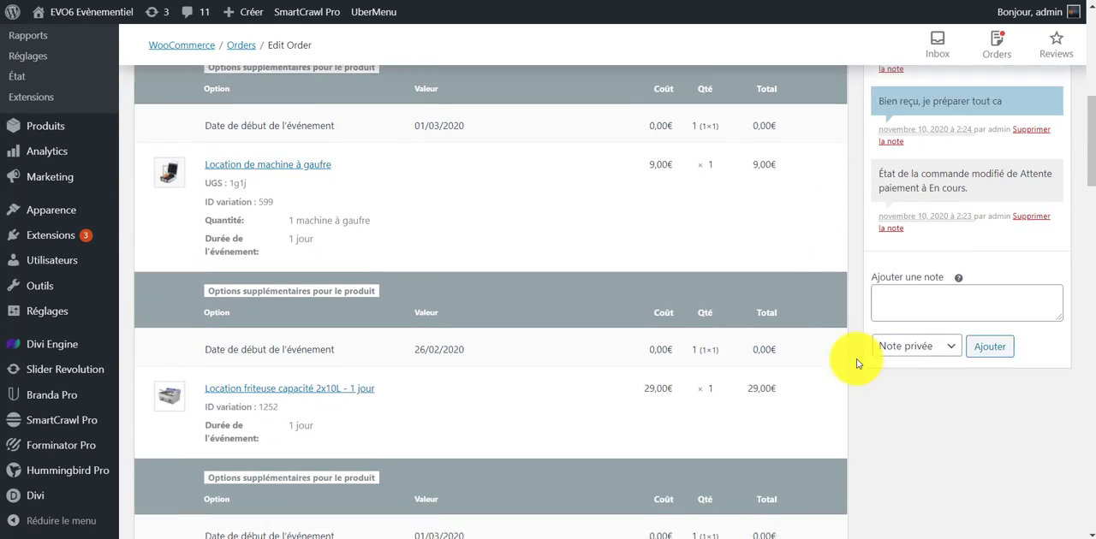
scroll(857, 363, "down", 9)
scroll(866, 359, "up", 6)
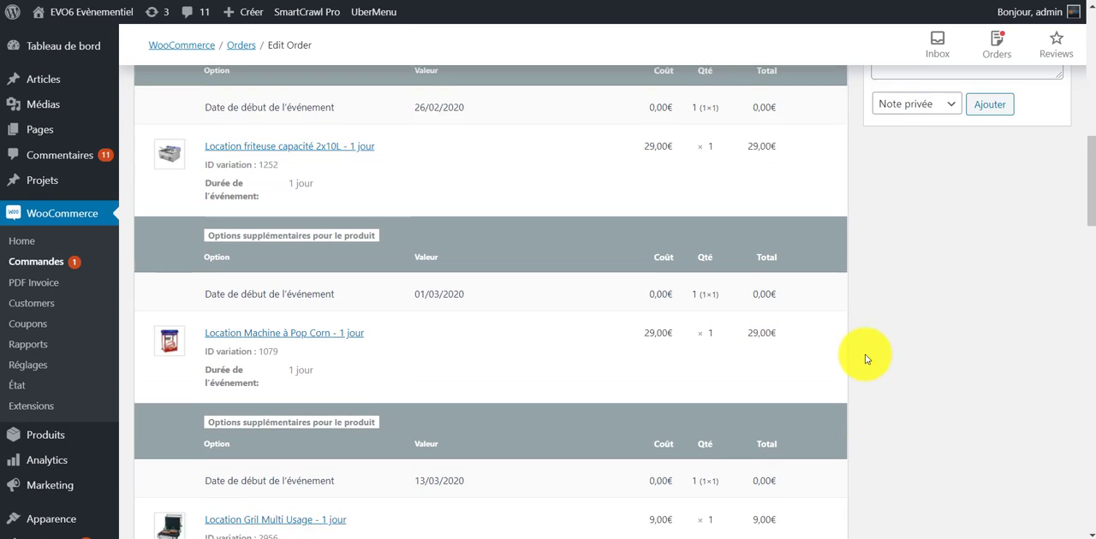
scroll(866, 358, "up", 10)
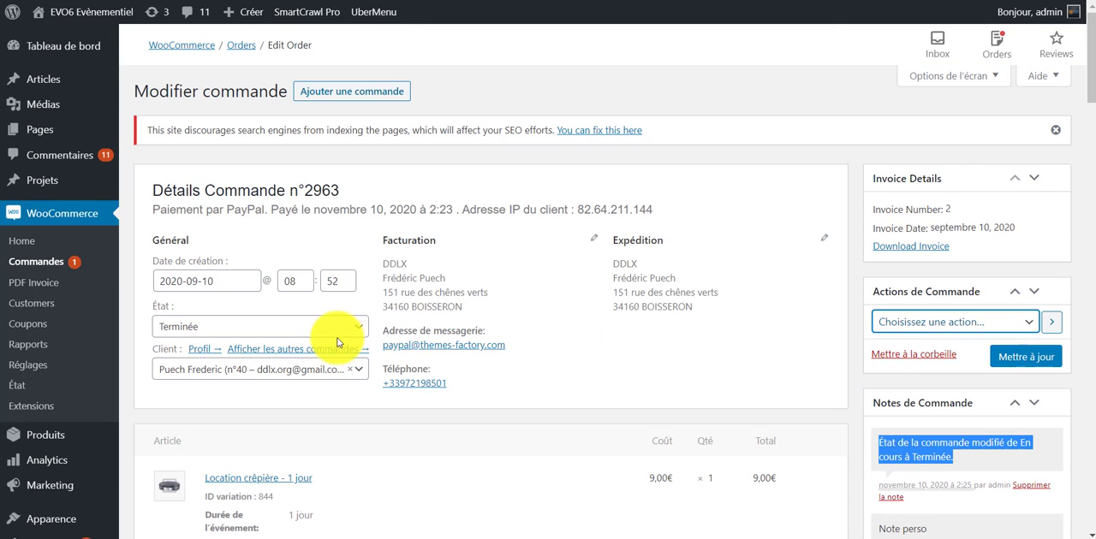
Set the order's status to Annulée and update the order.
left_click(288, 326)
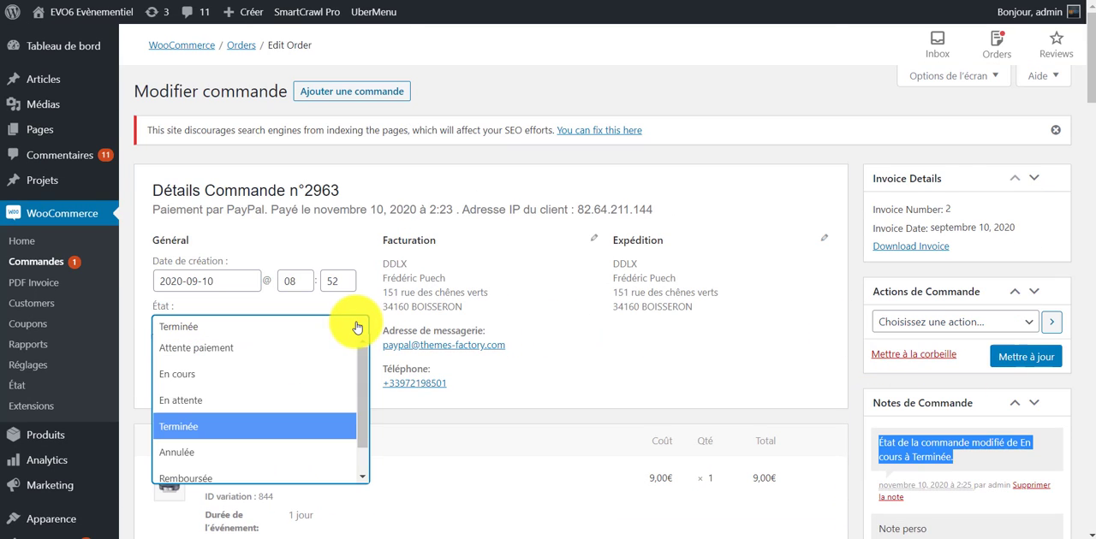
left_click(226, 454)
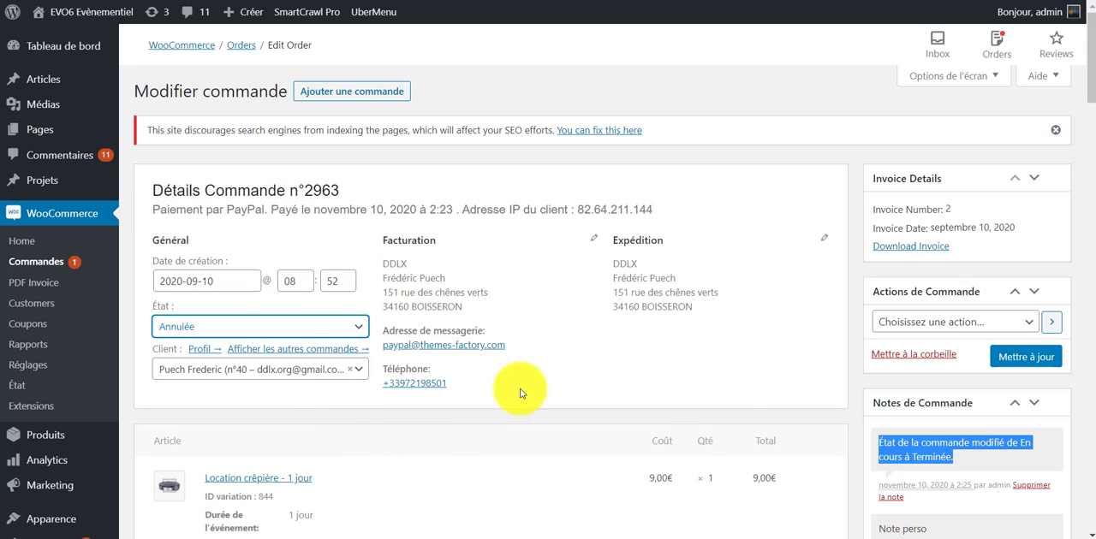
left_click(1027, 357)
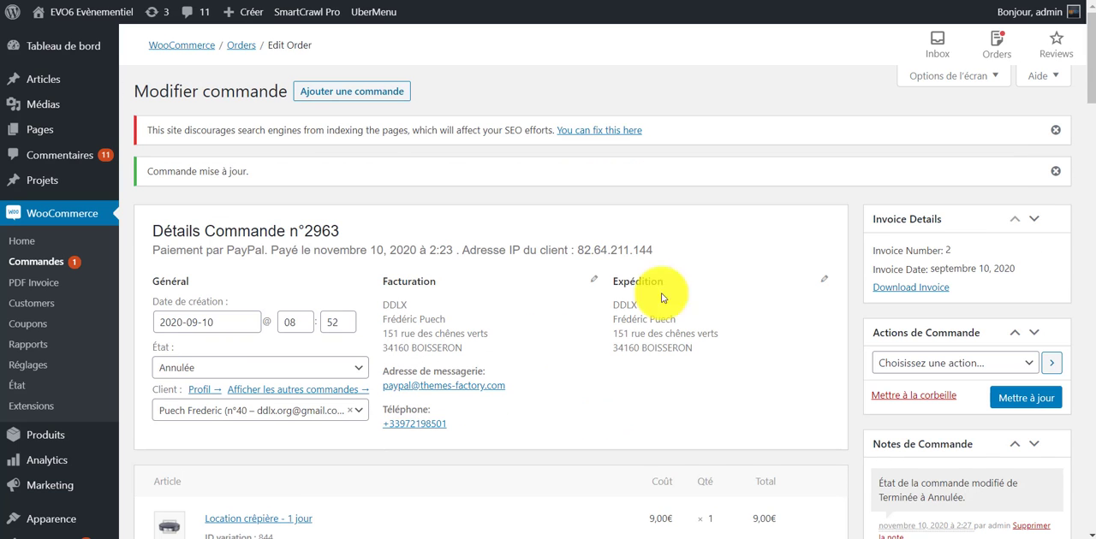
Look through the updated order's articles, custom fields and downloadable product permissions.
scroll(719, 274, "down", 3)
scroll(687, 320, "down", 15)
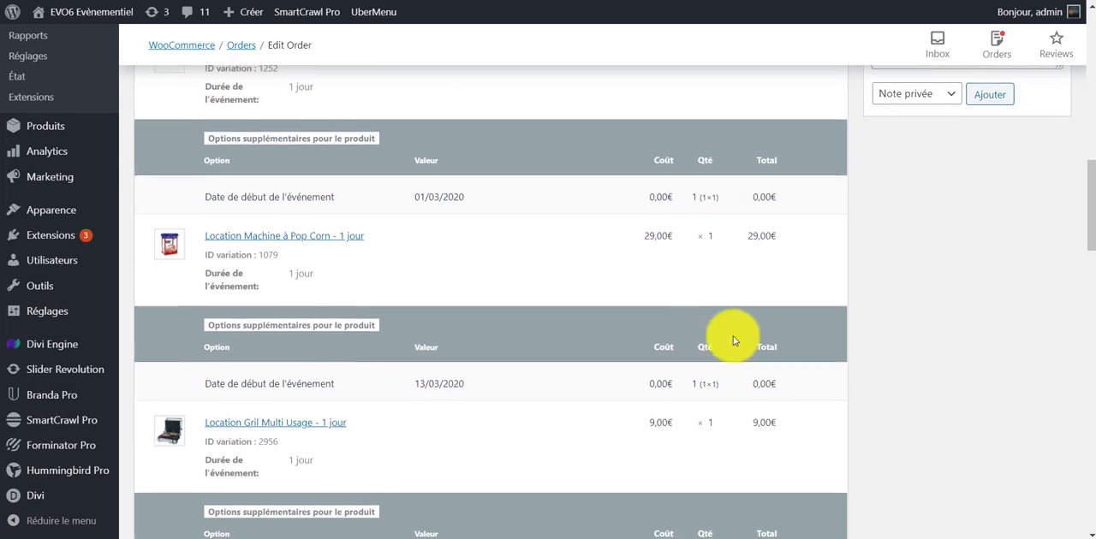
scroll(922, 430, "down", 5)
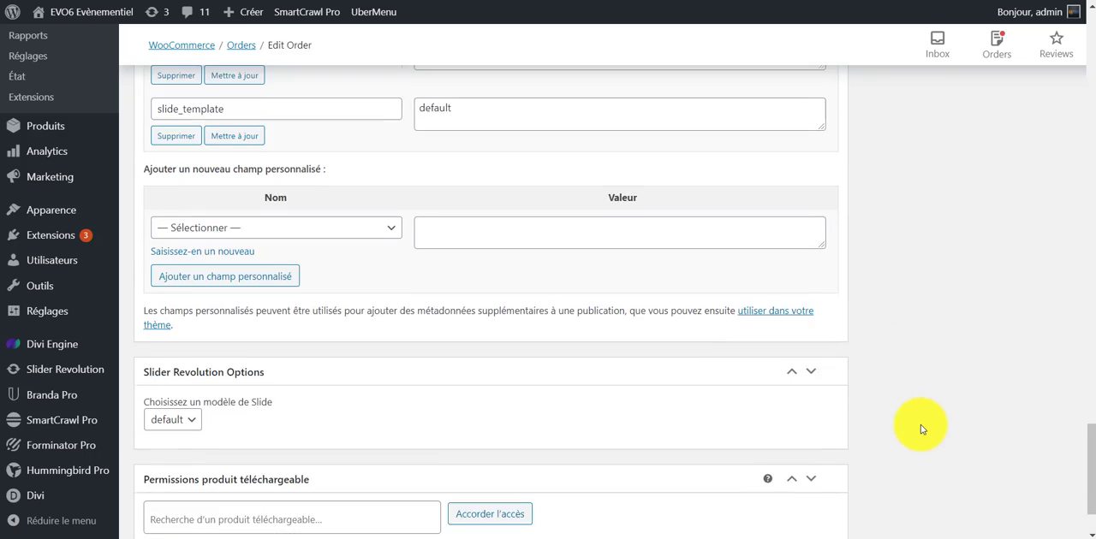
scroll(922, 435, "up", 10)
scroll(1004, 382, "up", 10)
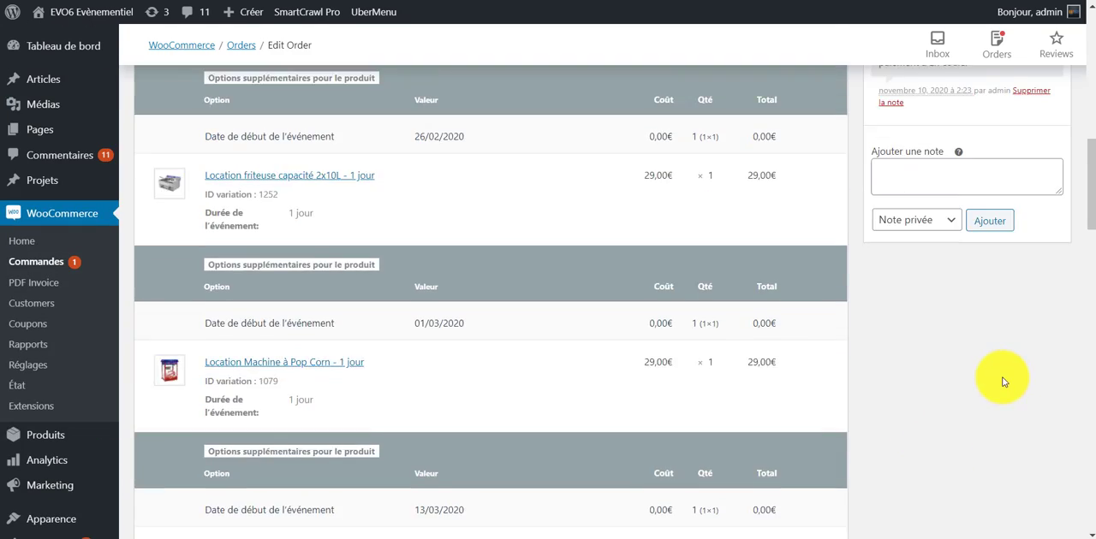